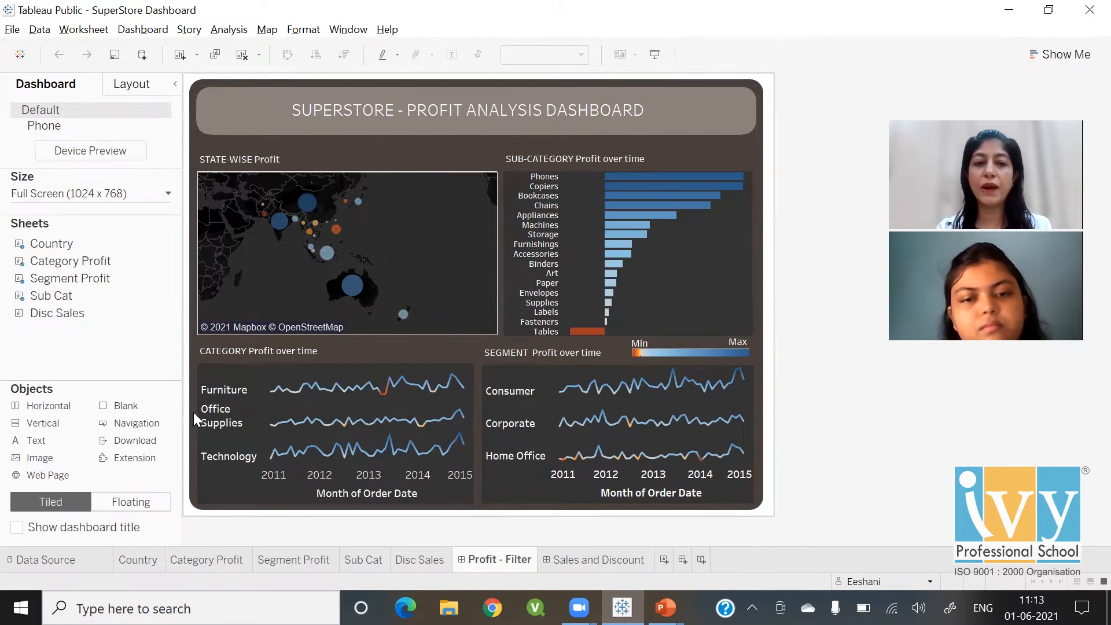
Open the Country worksheet and inspect the profit and sales marks on the map, including Australia
{"action": "left_click", "coordinate": [147, 560]}
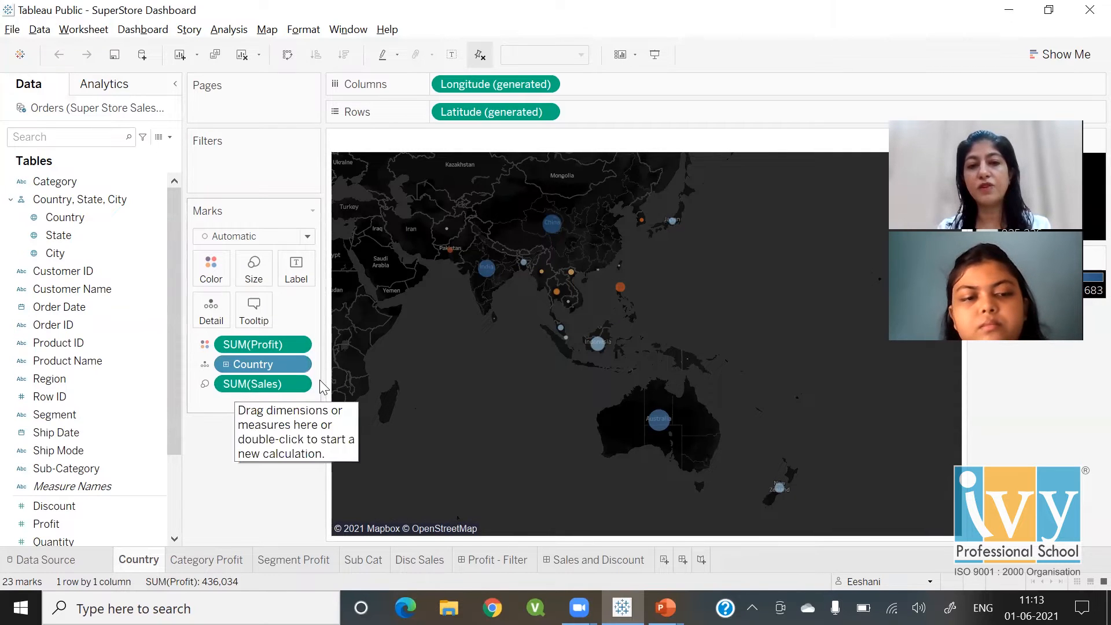
{"action": "mouse_move", "coordinate": [621, 289]}
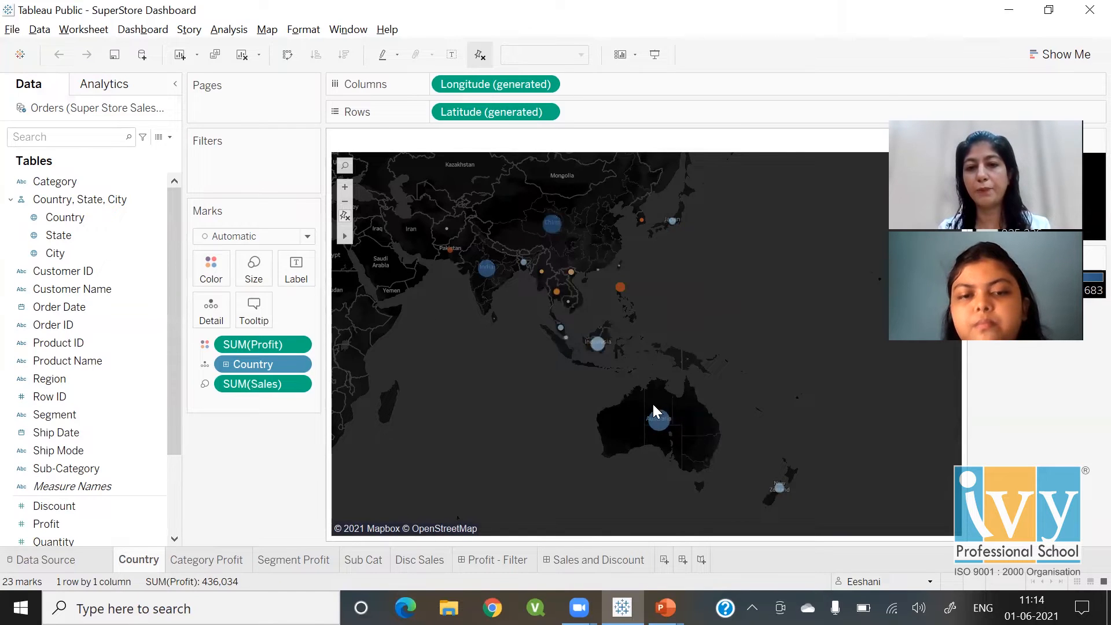
{"action": "mouse_move", "coordinate": [659, 421]}
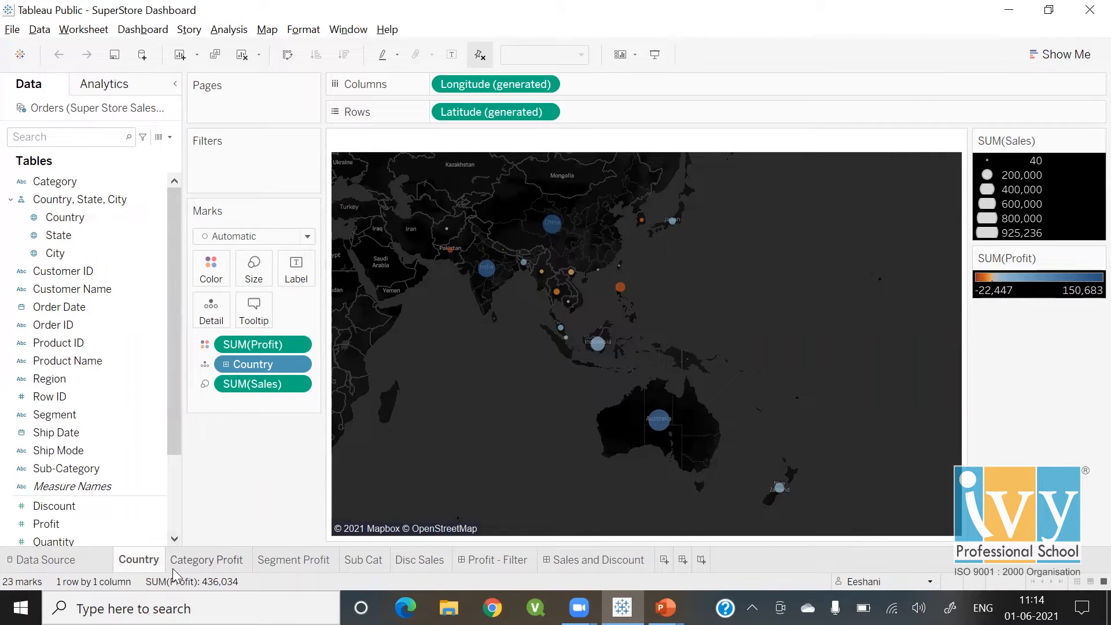
Open the Category Profit worksheet and inspect monthly profit points along the Furniture, Office Supplies and Technology lines
{"action": "mouse_move", "coordinate": [172, 568]}
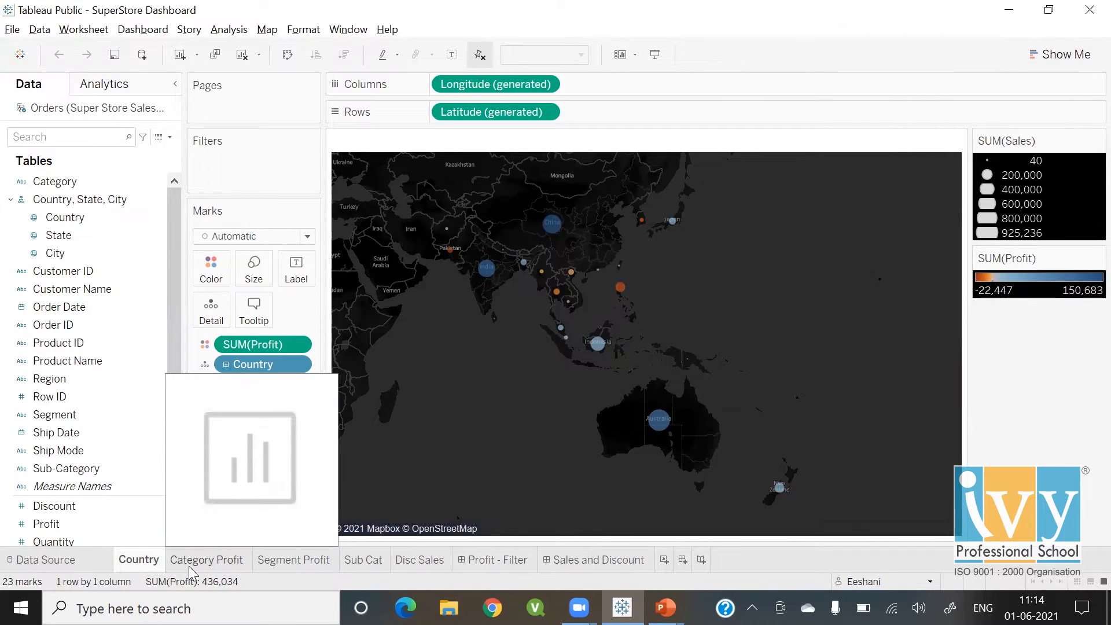
{"action": "left_click", "coordinate": [188, 565]}
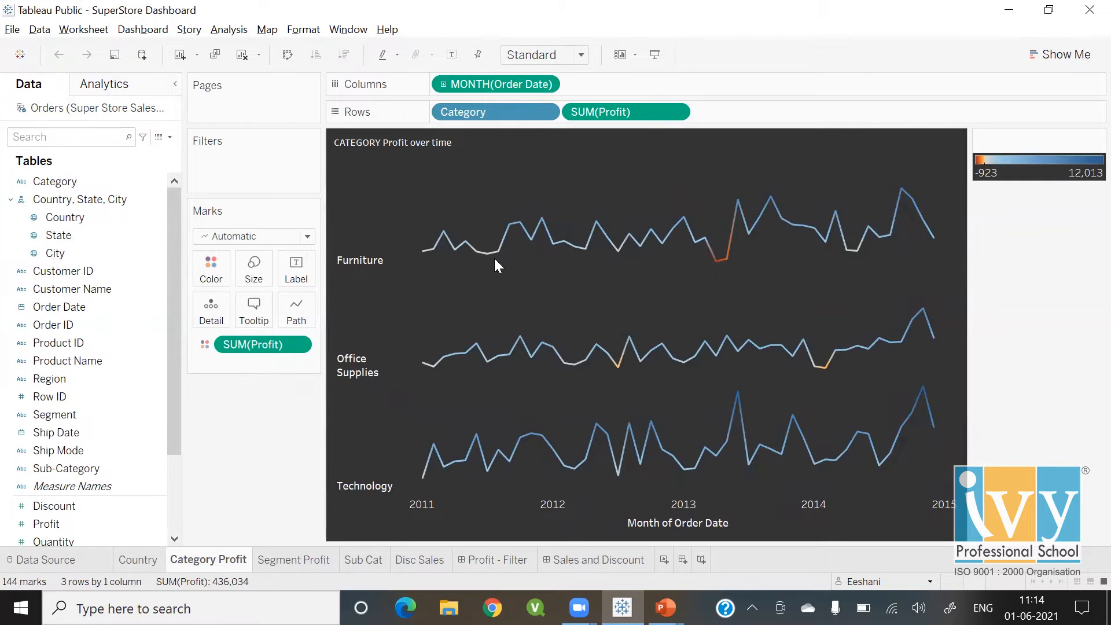
{"action": "mouse_move", "coordinate": [719, 250]}
{"action": "mouse_move", "coordinate": [616, 475]}
{"action": "mouse_move", "coordinate": [783, 462]}
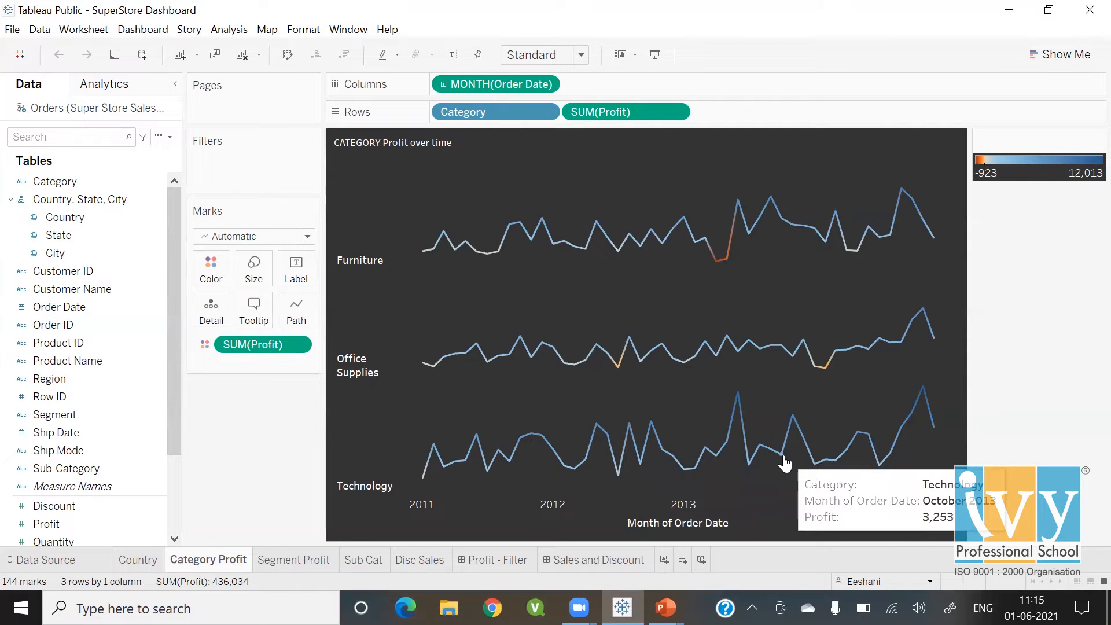
Open the Segment Profit worksheet and inspect the low-profit months on the Home Office and Corporate lines
{"action": "left_click", "coordinate": [275, 561]}
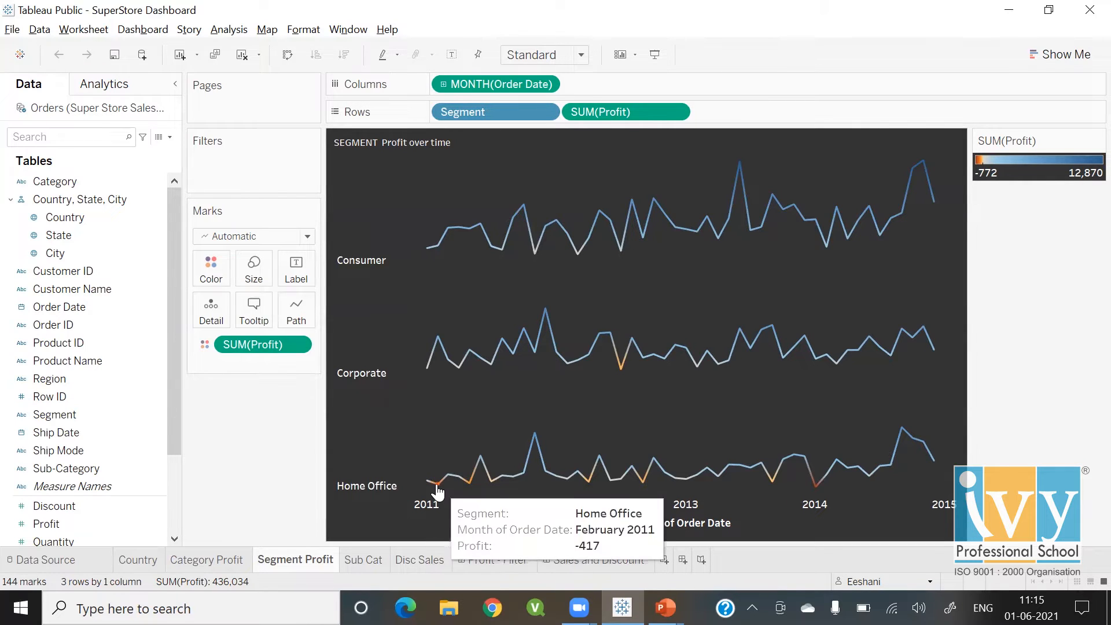
{"action": "mouse_move", "coordinate": [470, 483]}
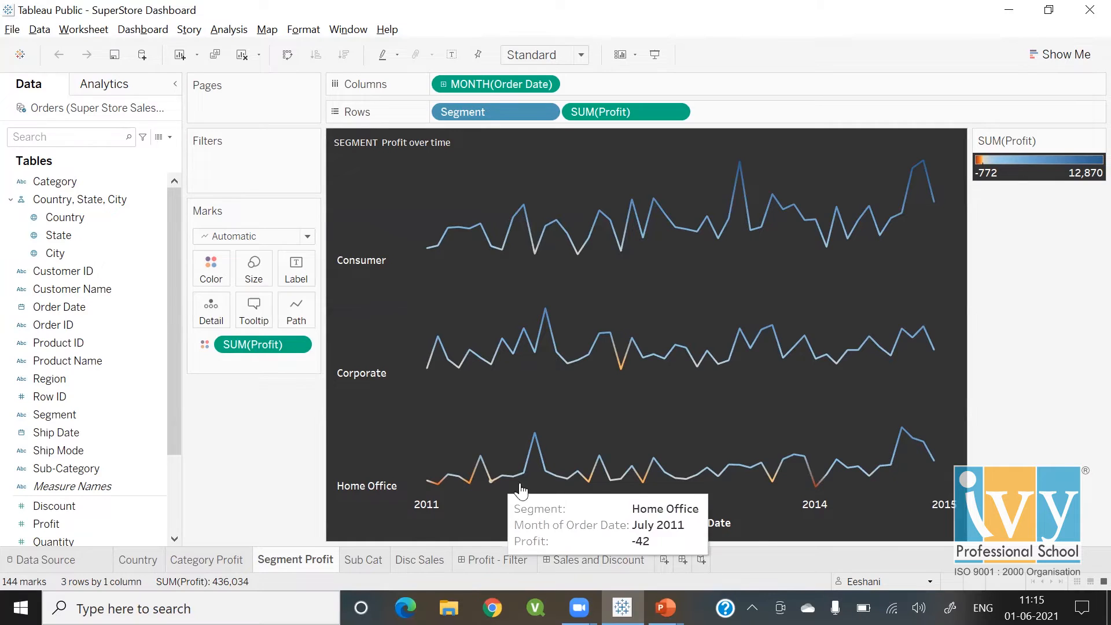
{"action": "mouse_move", "coordinate": [816, 486]}
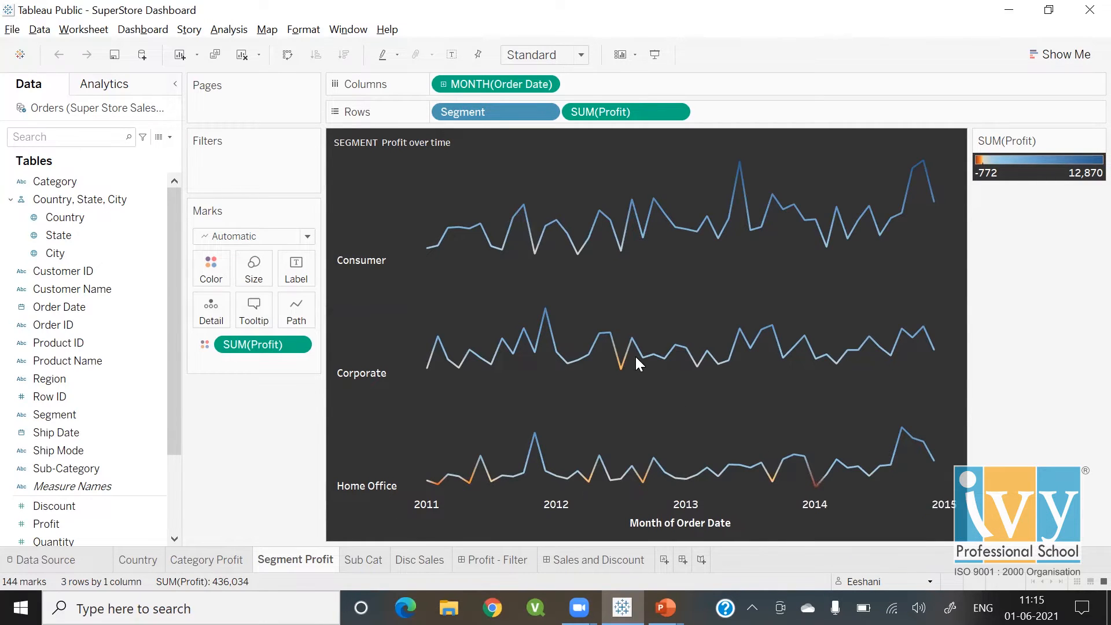
{"action": "mouse_move", "coordinate": [620, 359]}
Open the Sub Cat worksheet and inspect the profit bars of the most profitable sub-categories and of Tables
{"action": "left_click", "coordinate": [377, 562]}
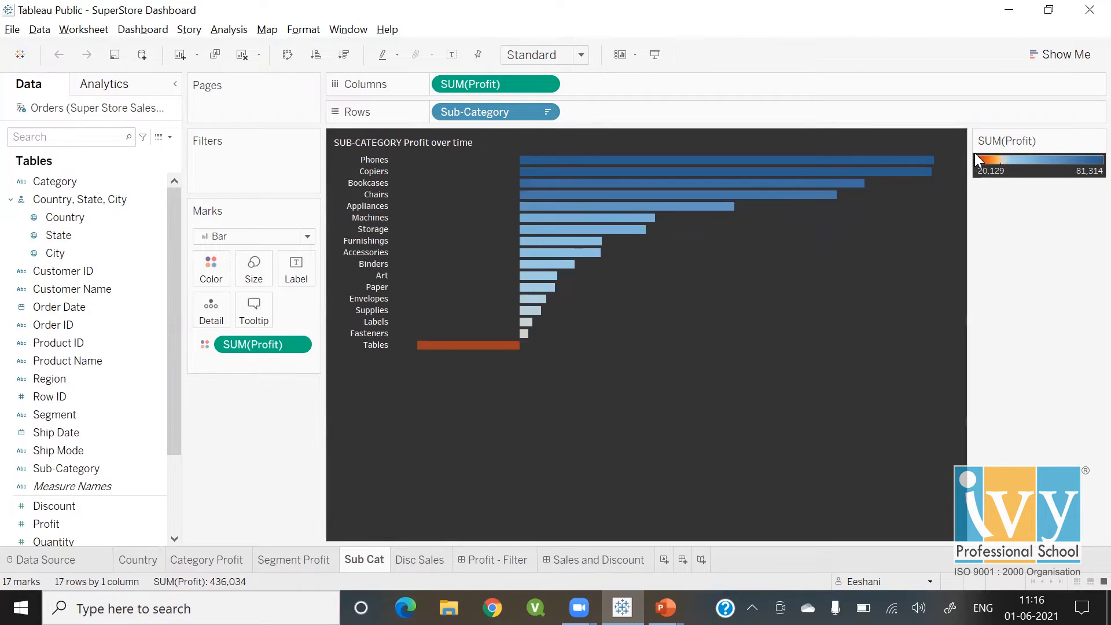
{"action": "mouse_move", "coordinate": [633, 164]}
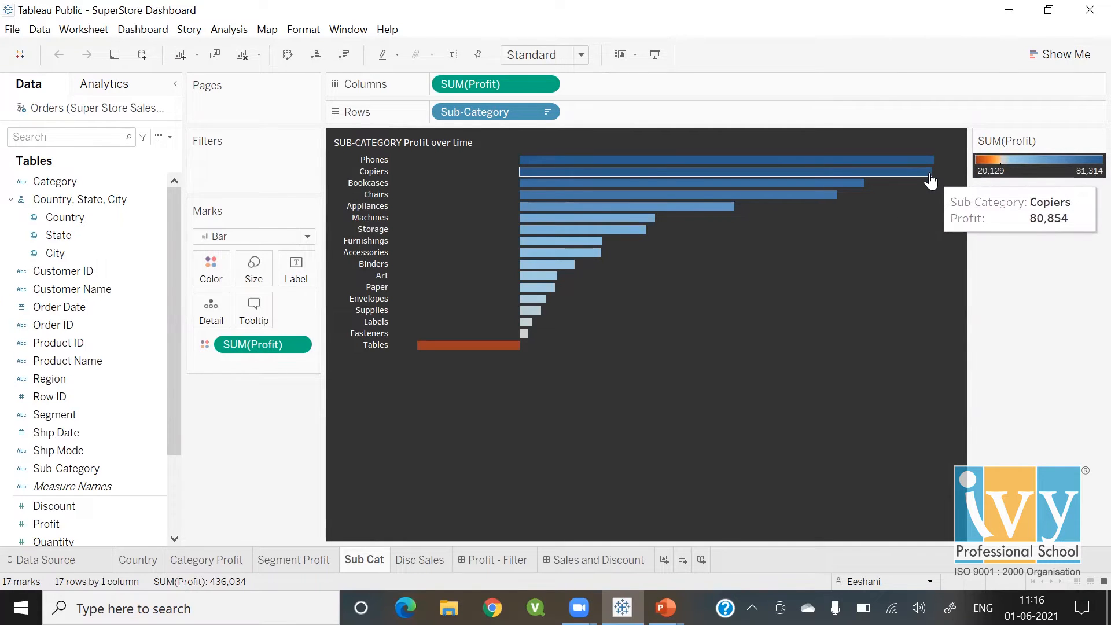
{"action": "mouse_move", "coordinate": [512, 351]}
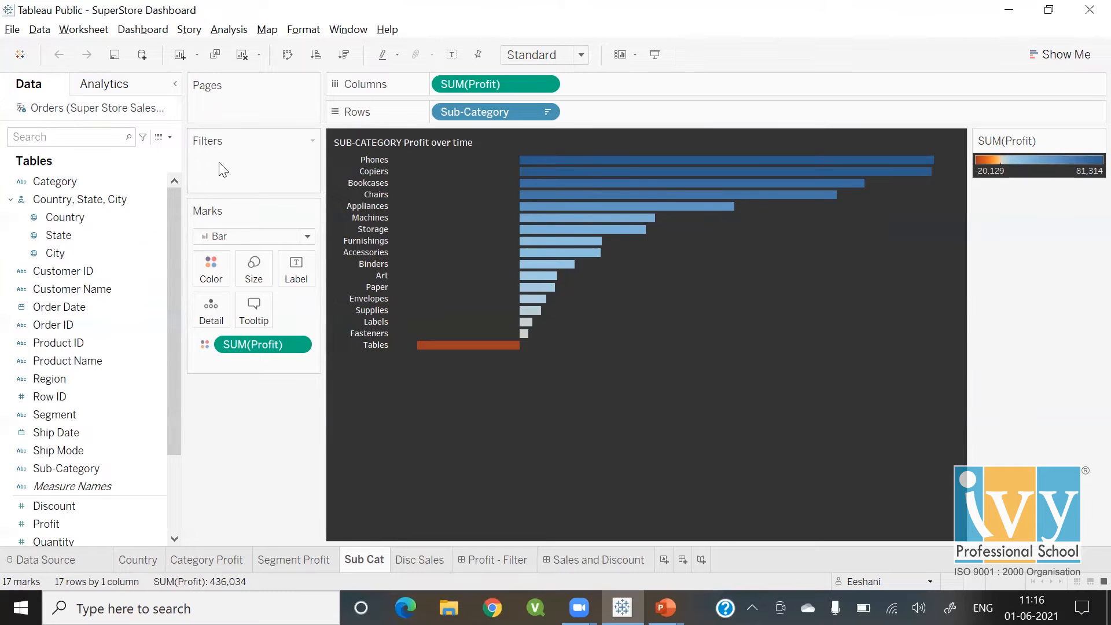
{"action": "left_click_drag", "start_coordinate": [89, 214], "coordinate": [264, 164]}
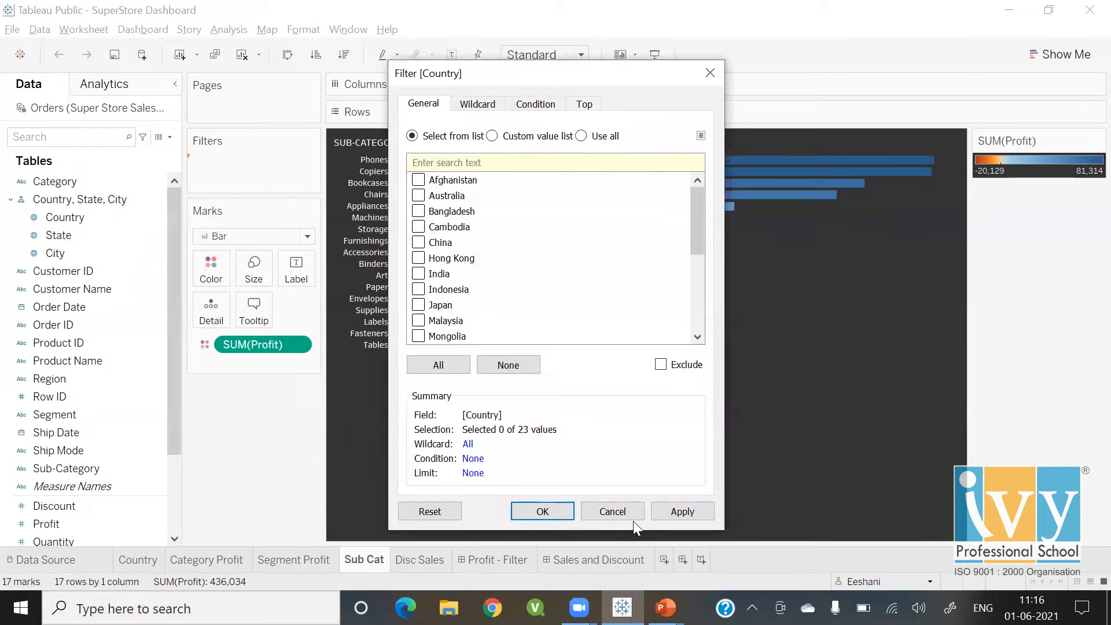
{"action": "left_click", "coordinate": [633, 519]}
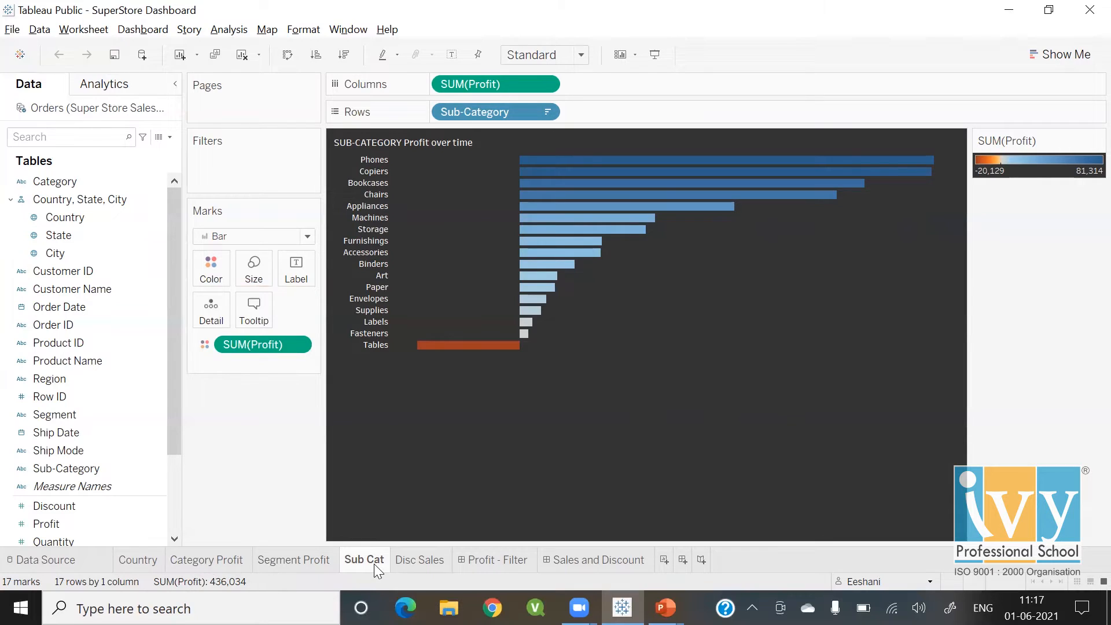
{"action": "mouse_move", "coordinate": [374, 563]}
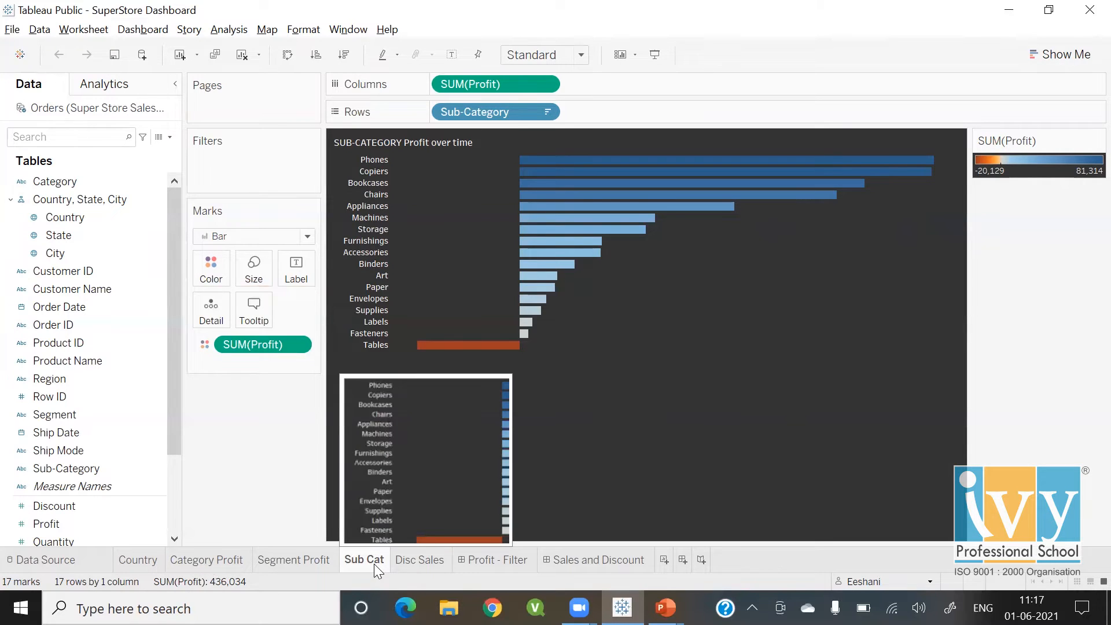
{"action": "left_click", "coordinate": [500, 563]}
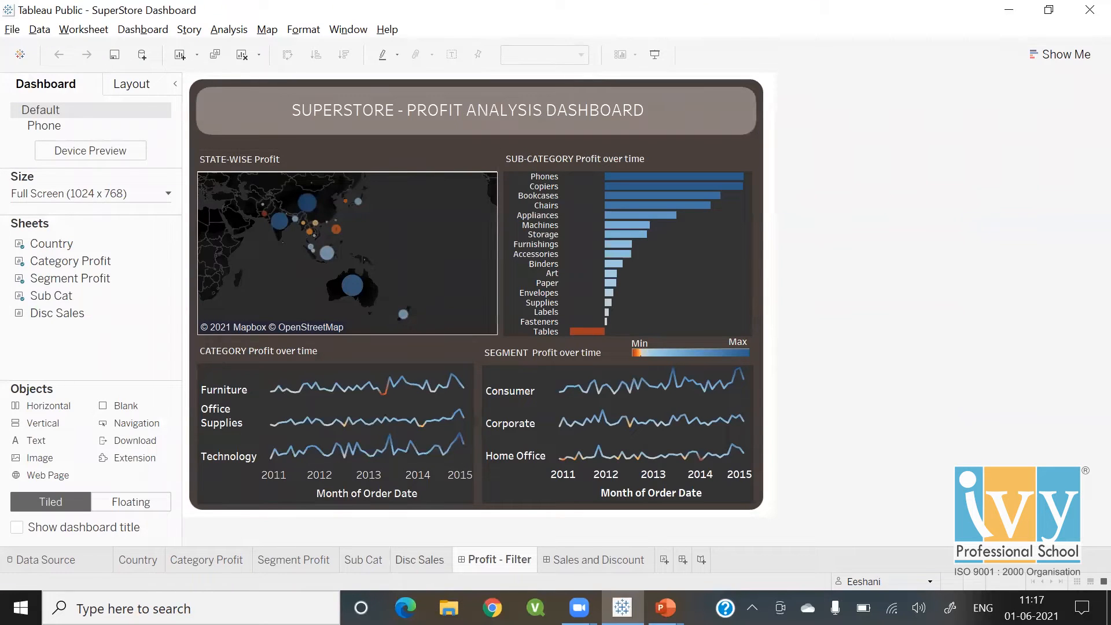
{"action": "left_click", "coordinate": [456, 152]}
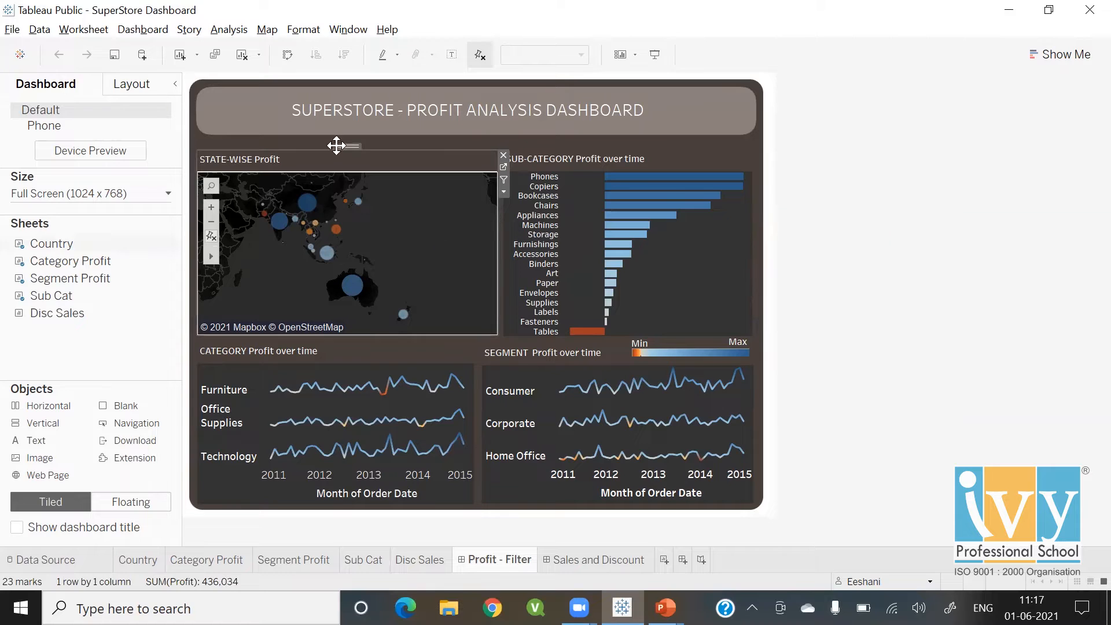
{"action": "double_click", "coordinate": [213, 156]}
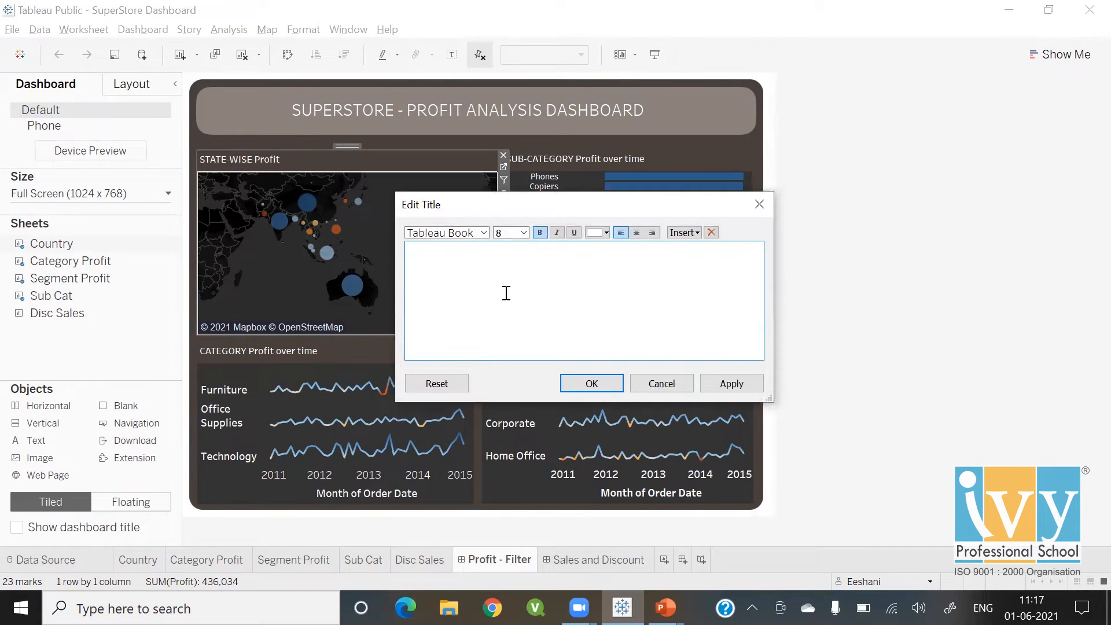
{"action": "left_click", "coordinate": [662, 383]}
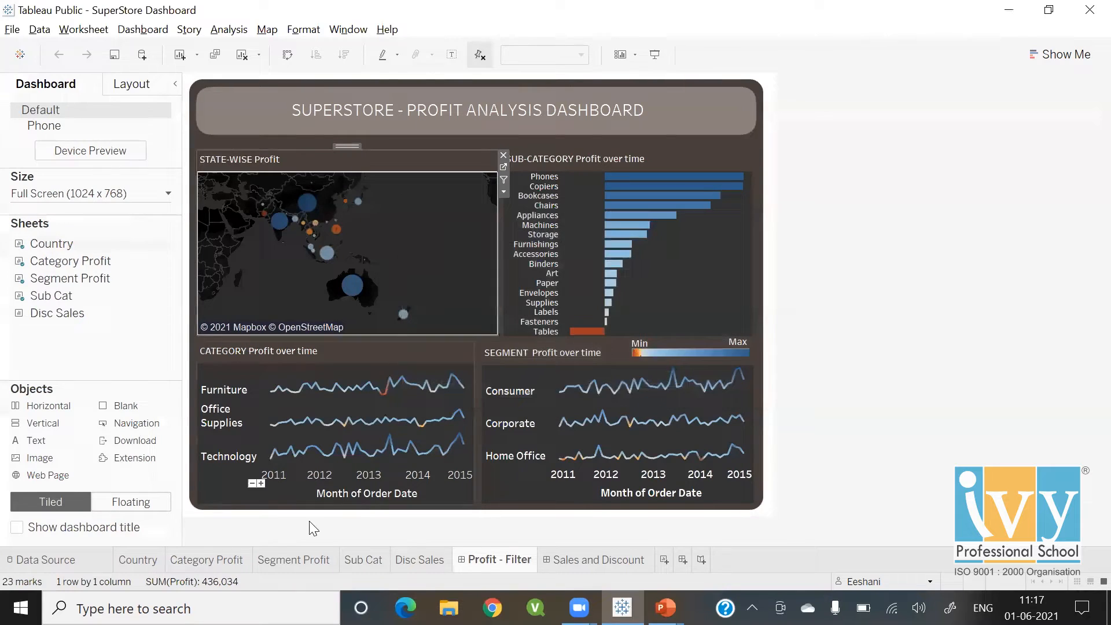
Open the Country worksheet's title for editing and set its whole text to black
{"action": "left_click", "coordinate": [146, 559]}
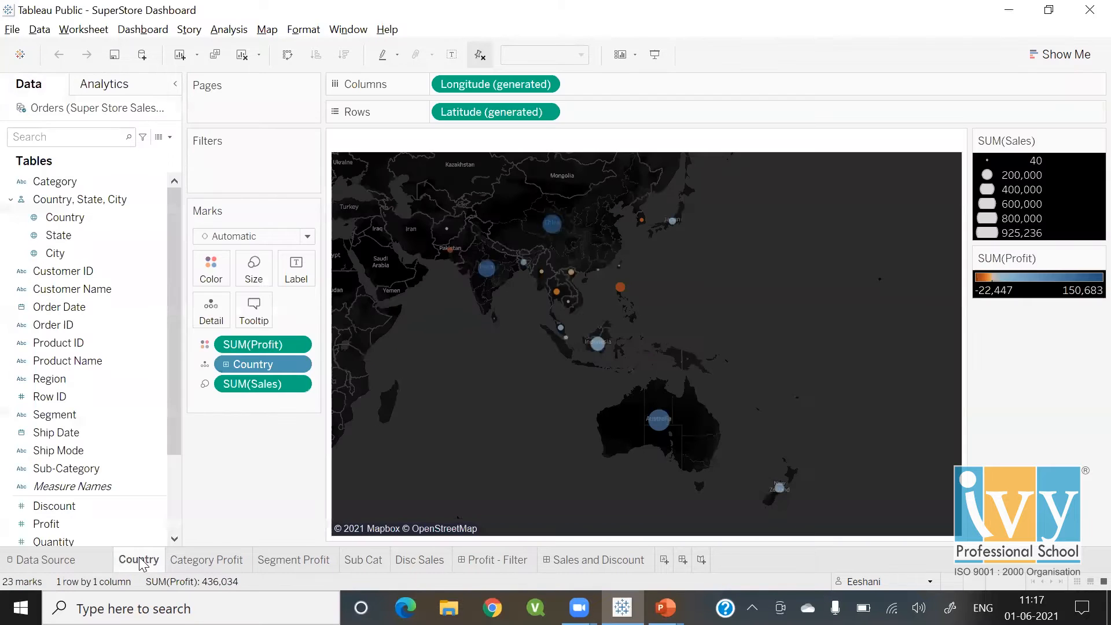
{"action": "double_click", "coordinate": [403, 142]}
{"action": "left_click_drag", "start_coordinate": [464, 254], "coordinate": [386, 256]}
{"action": "left_click_drag", "start_coordinate": [490, 246], "coordinate": [391, 249]}
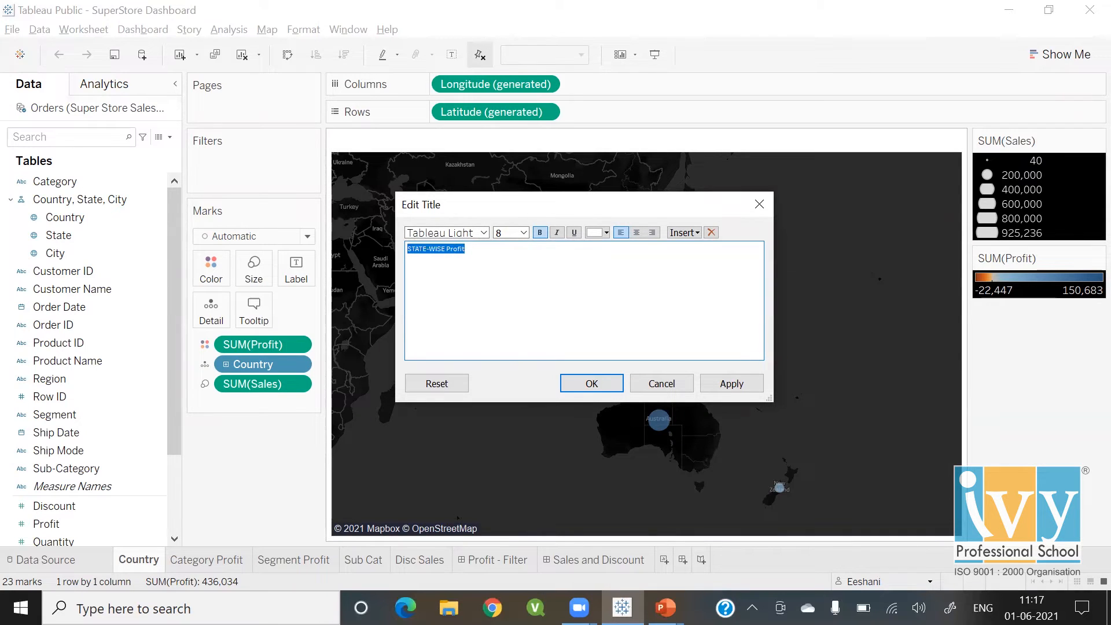
{"action": "left_click", "coordinate": [605, 233]}
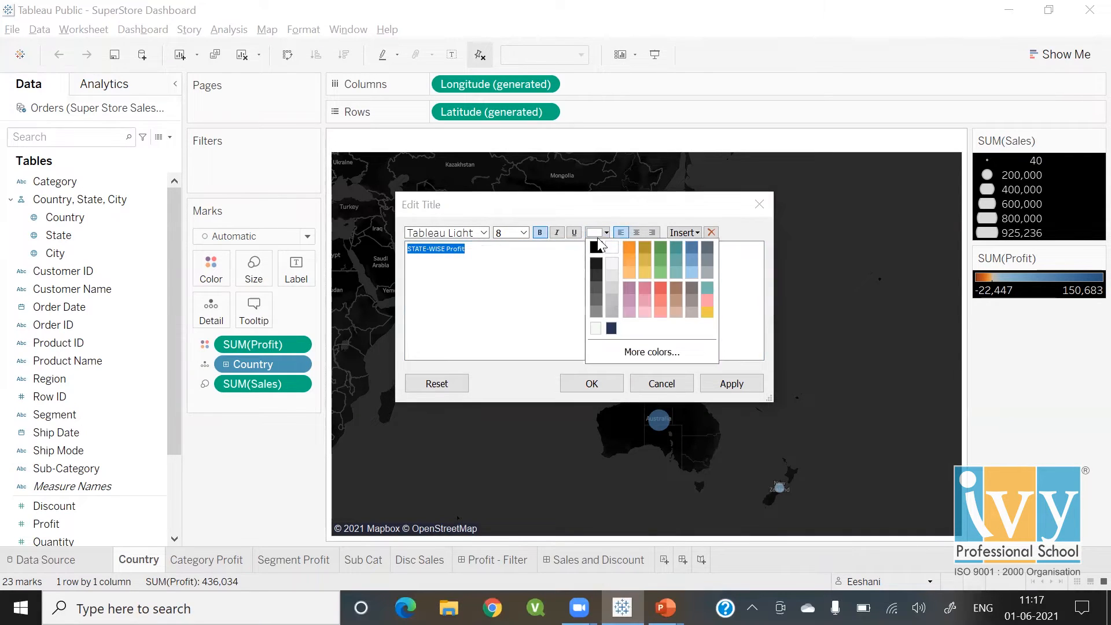
{"action": "left_click", "coordinate": [595, 248]}
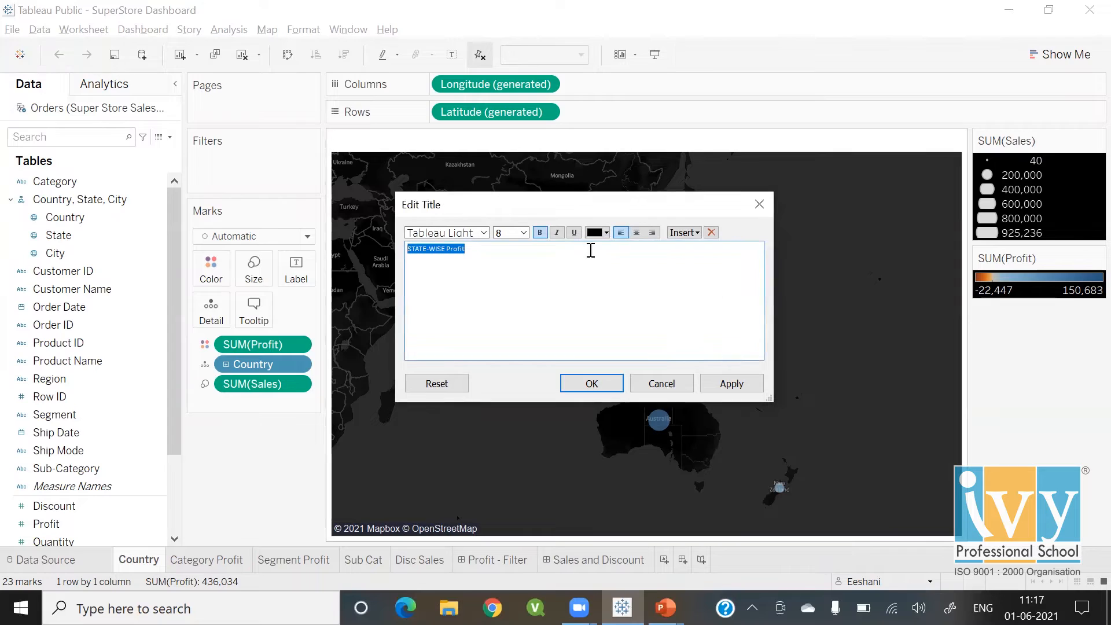
Replace STATE with COUNTRY in the map title so that it reads COUNTRY-WISE Profit
{"action": "left_click", "coordinate": [430, 248]}
{"action": "key", "text": "BackSpace"}
{"action": "key", "text": "BackSpace"}
{"action": "key", "text": "BackSpace"}
{"action": "key", "text": "BackSpace"}
{"action": "key", "text": "BackSpace"}
{"action": "key", "text": "BackSpace"}
{"action": "type", "text": "COUNTRY-"}
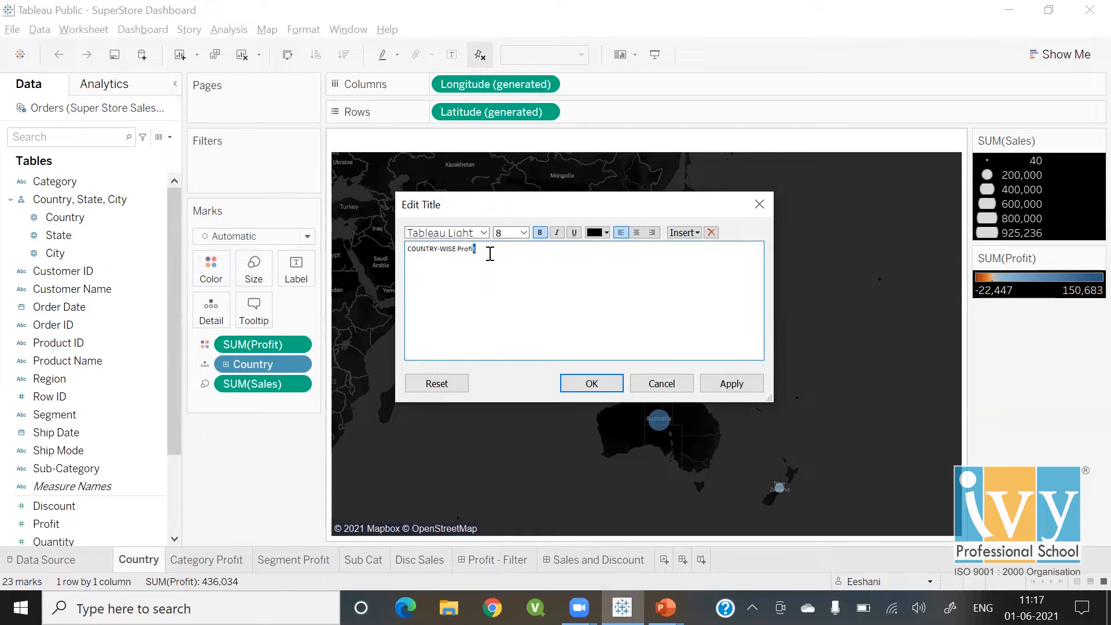
Set the whole map title's text color to white, apply the title, and return to the Profit - Filter dashboard
{"action": "key", "text": "shift+Left"}
{"action": "key", "text": "shift+Left"}
{"action": "key", "text": "shift+Left"}
{"action": "key", "text": "shift+Left"}
{"action": "key", "text": "shift+Left"}
{"action": "key", "text": "shift+Left"}
{"action": "key", "text": "shift+Left"}
{"action": "key", "text": "shift+Left"}
{"action": "key", "text": "shift+Left"}
{"action": "key", "text": "shift+Left"}
{"action": "key", "text": "shift+Left"}
{"action": "key", "text": "shift+Left"}
{"action": "key", "text": "shift+Left"}
{"action": "key", "text": "shift+Left"}
{"action": "key", "text": "shift+Left"}
{"action": "key", "text": "shift+Left"}
{"action": "key", "text": "shift+Left"}
{"action": "key", "text": "shift+Left"}
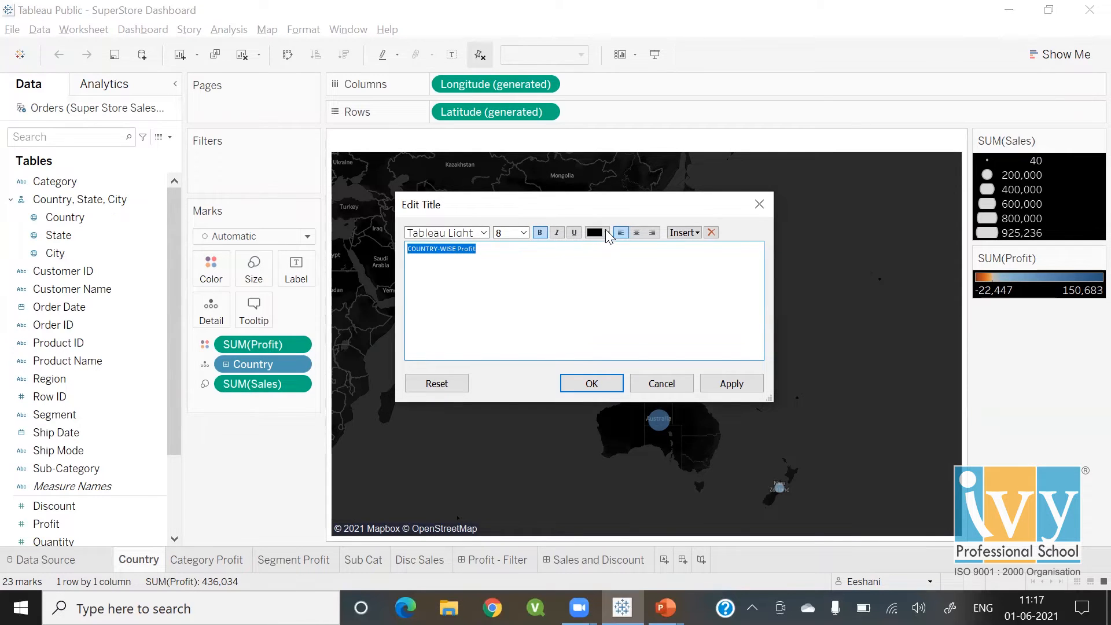
{"action": "left_click", "coordinate": [606, 233]}
{"action": "left_click", "coordinate": [611, 250]}
{"action": "left_click", "coordinate": [723, 386]}
{"action": "left_click", "coordinate": [596, 384]}
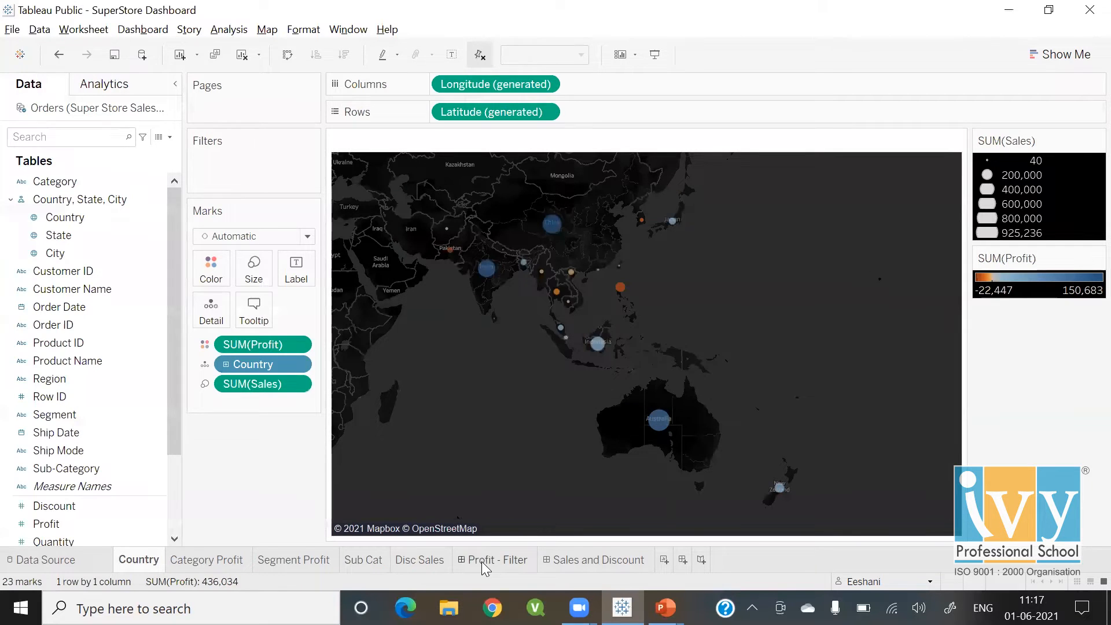
{"action": "left_click", "coordinate": [481, 560]}
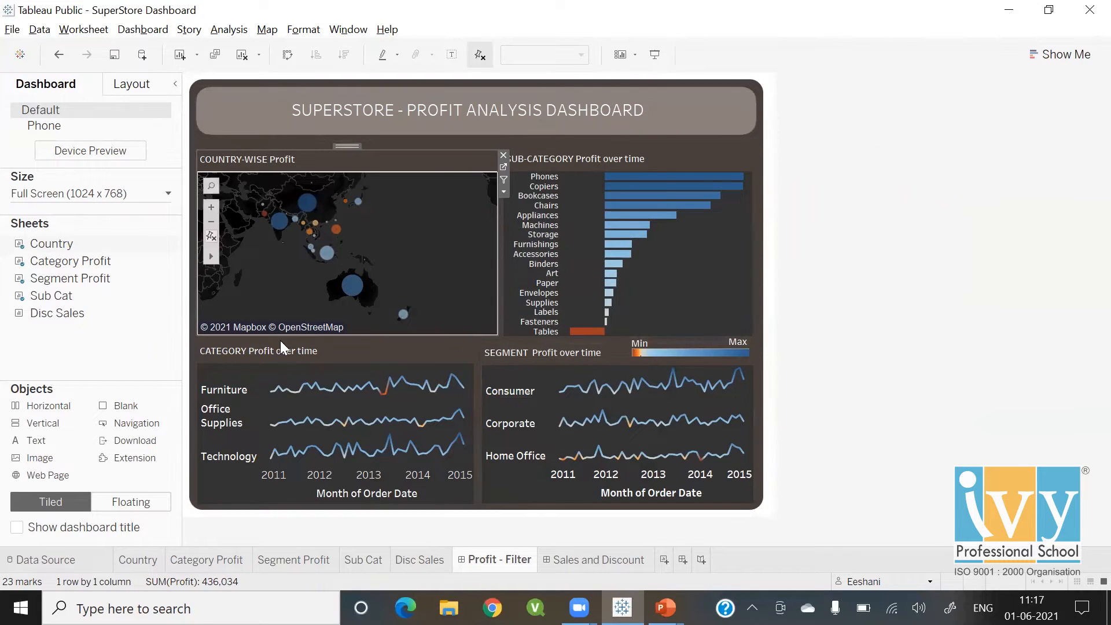
{"action": "left_click", "coordinate": [885, 224]}
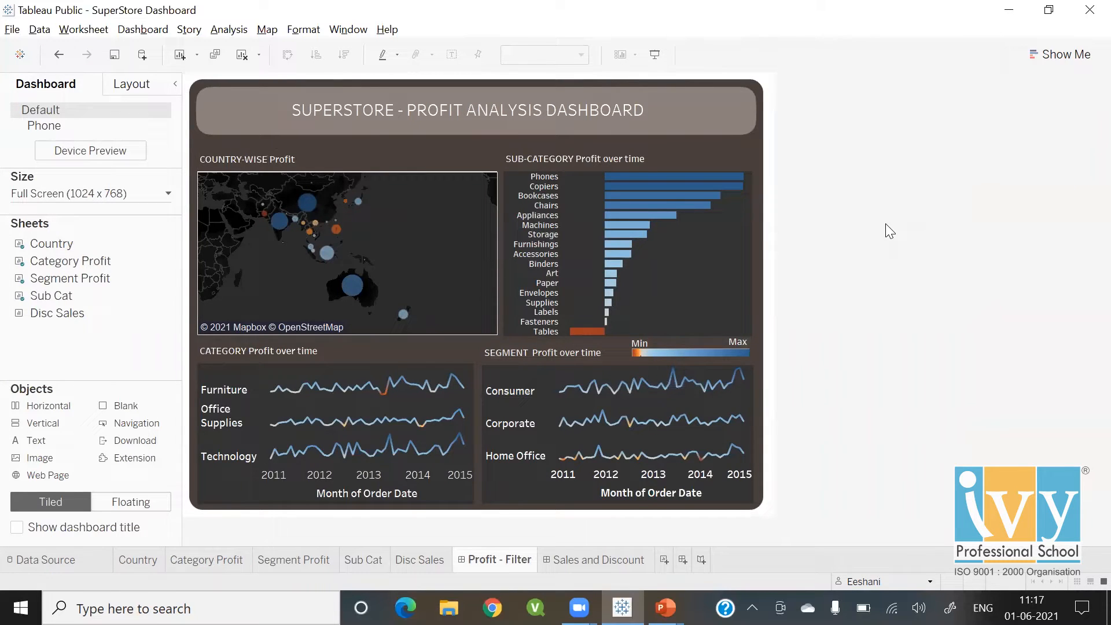
{"action": "left_click", "coordinate": [120, 30]}
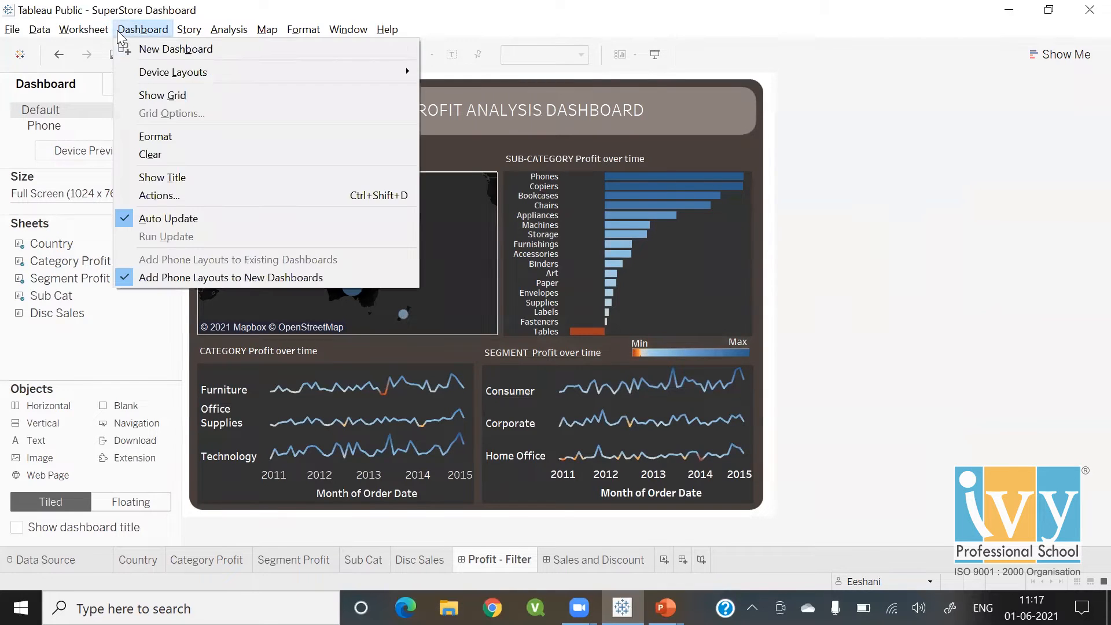
{"action": "left_click", "coordinate": [161, 197]}
{"action": "left_click", "coordinate": [454, 274]}
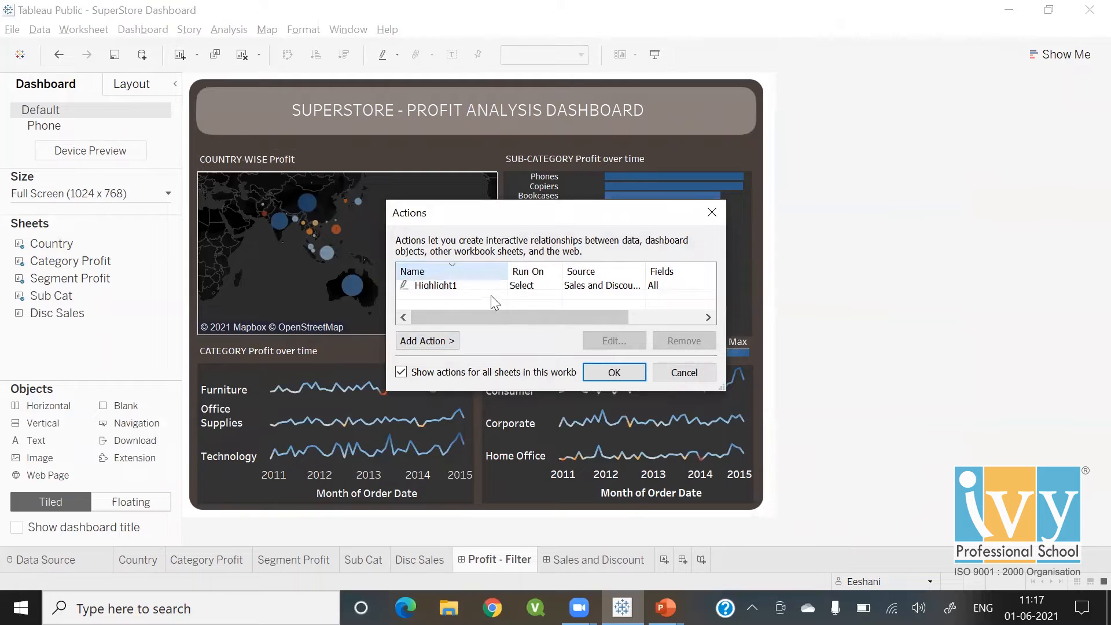
{"action": "left_click", "coordinate": [508, 288]}
{"action": "left_click", "coordinate": [683, 341]}
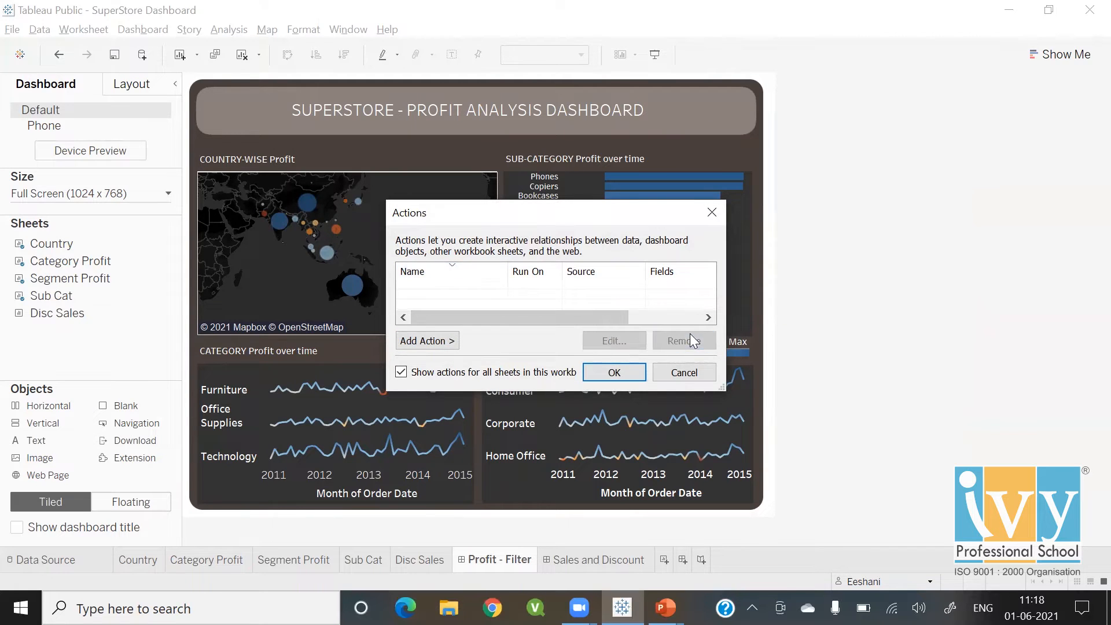
{"action": "left_click", "coordinate": [446, 341]}
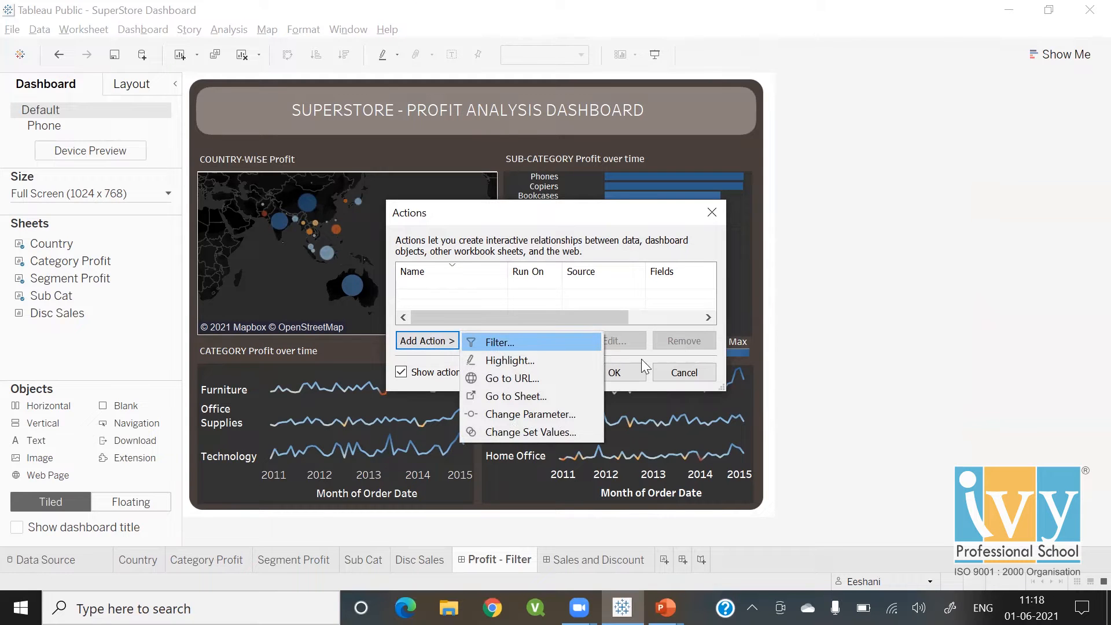
{"action": "left_click", "coordinate": [674, 375]}
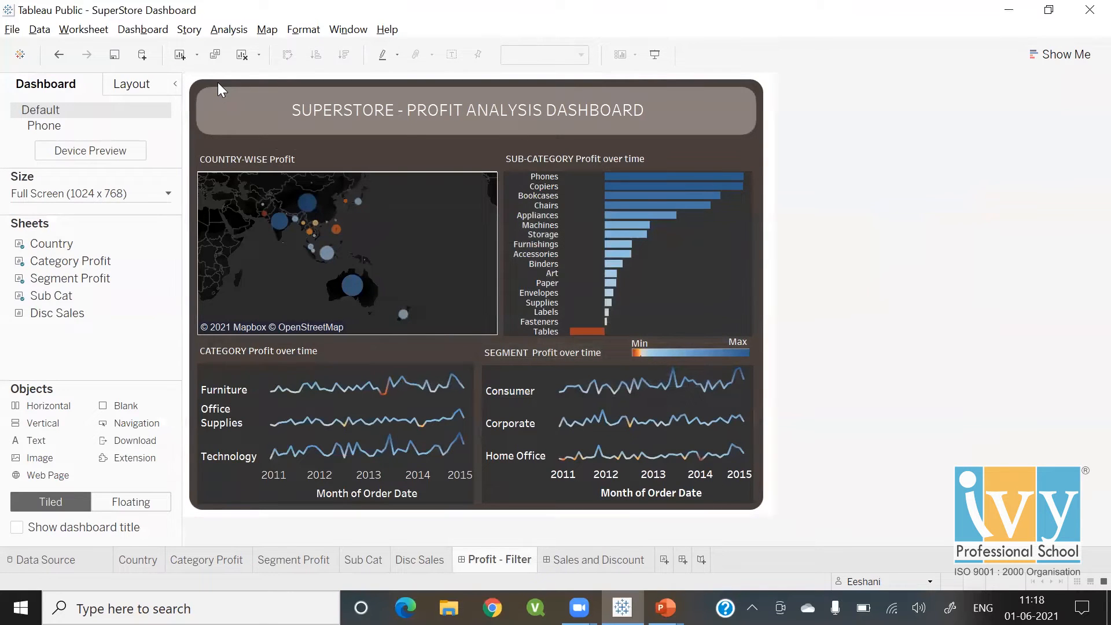
Open the actions of the Profit - Filter dashboard and remove the existing action from the list
{"action": "left_click", "coordinate": [120, 30]}
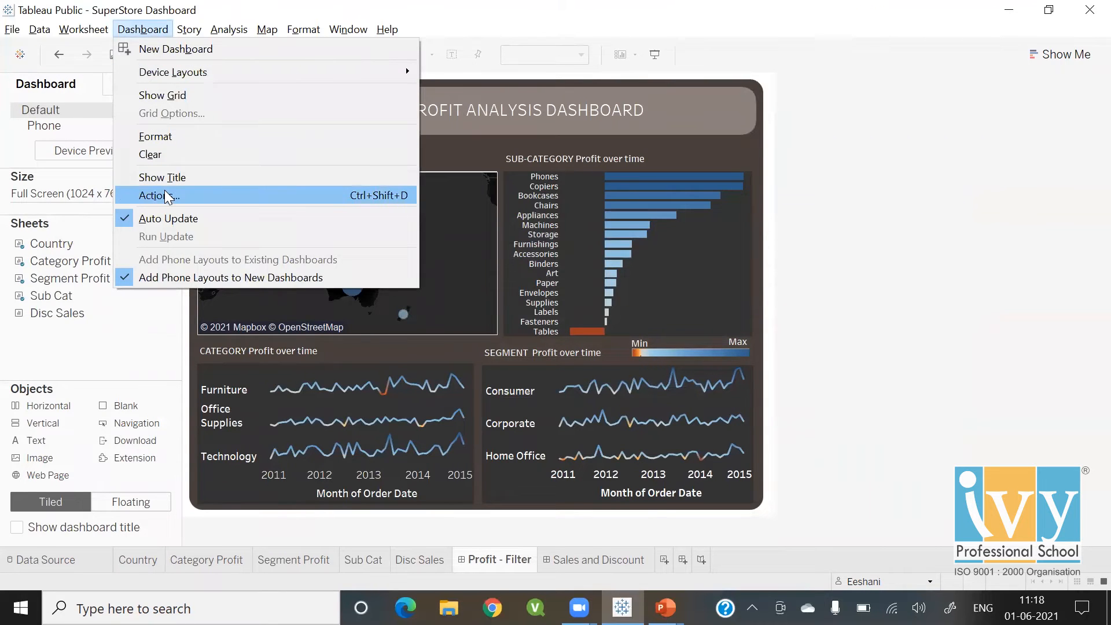
{"action": "left_click", "coordinate": [164, 196]}
{"action": "left_click", "coordinate": [433, 285]}
{"action": "left_click", "coordinate": [699, 342]}
Add a new filter action to the dashboard and name it Country Filter
{"action": "left_click", "coordinate": [441, 341]}
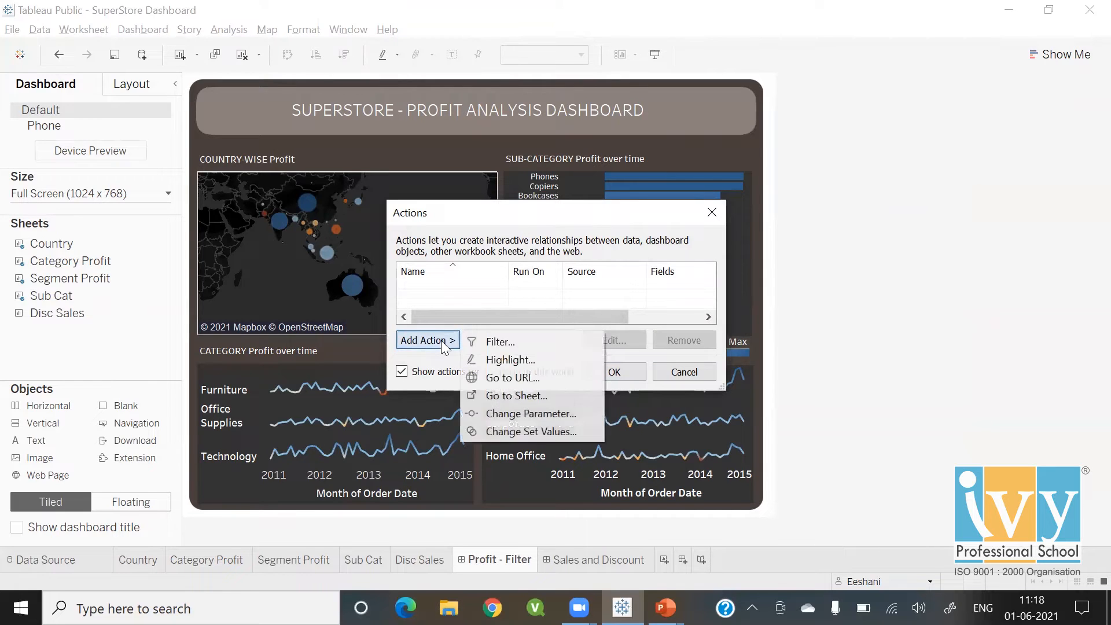
{"action": "left_click", "coordinate": [507, 345]}
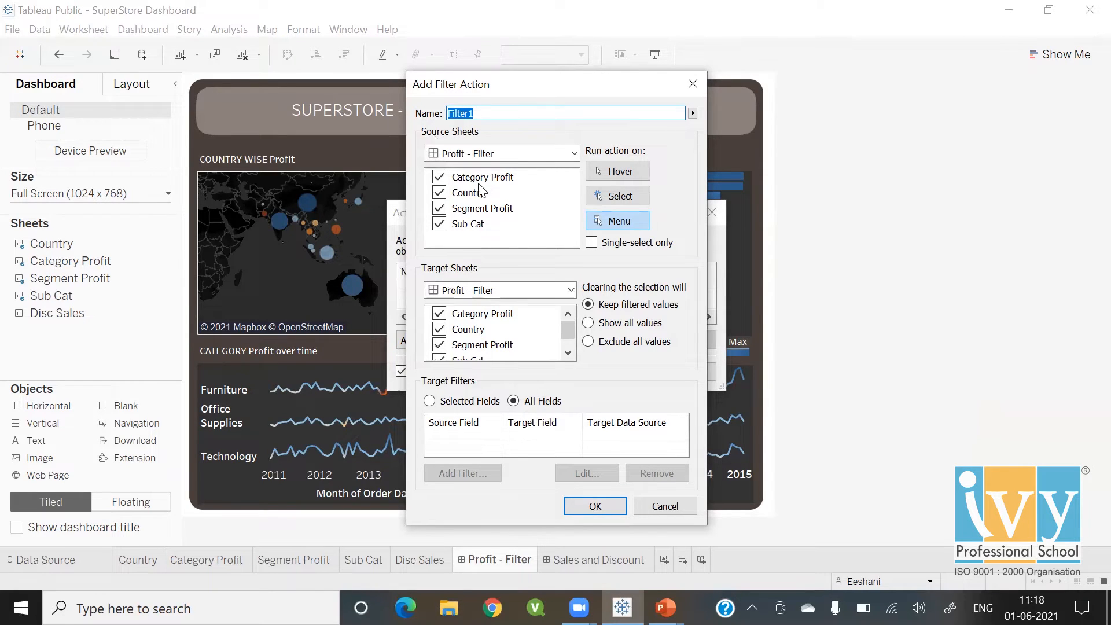
{"action": "type", "text": "Cou"}
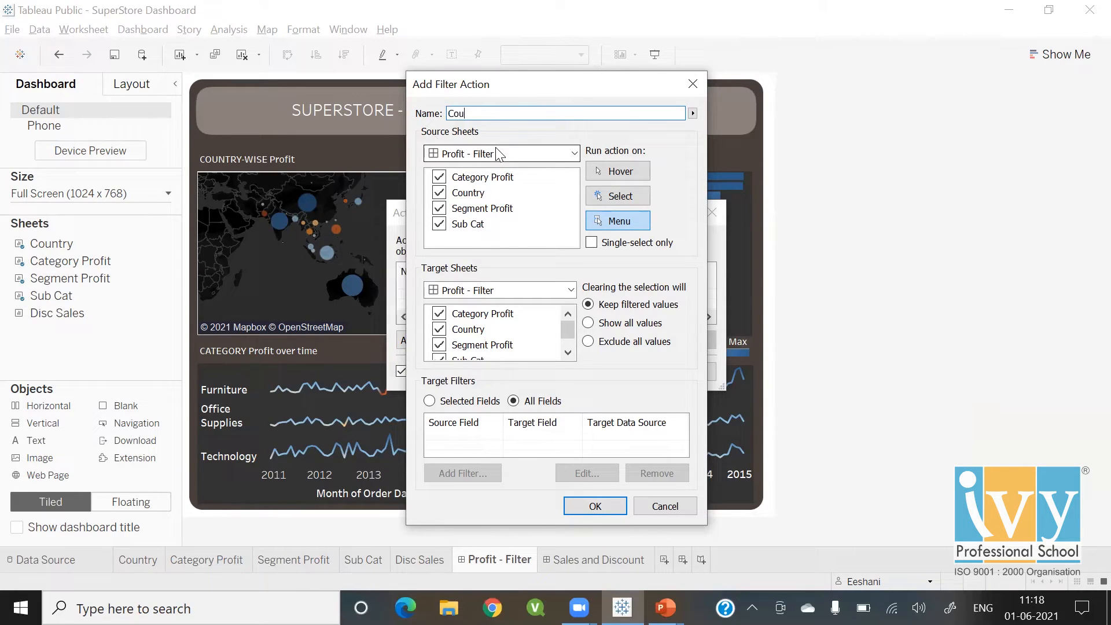
{"action": "type", "text": "ntry Filter"}
Keep only Country as the source sheet of the filter action and run the action on Select
{"action": "left_click", "coordinate": [439, 177]}
{"action": "left_click", "coordinate": [439, 209]}
{"action": "left_click", "coordinate": [439, 224]}
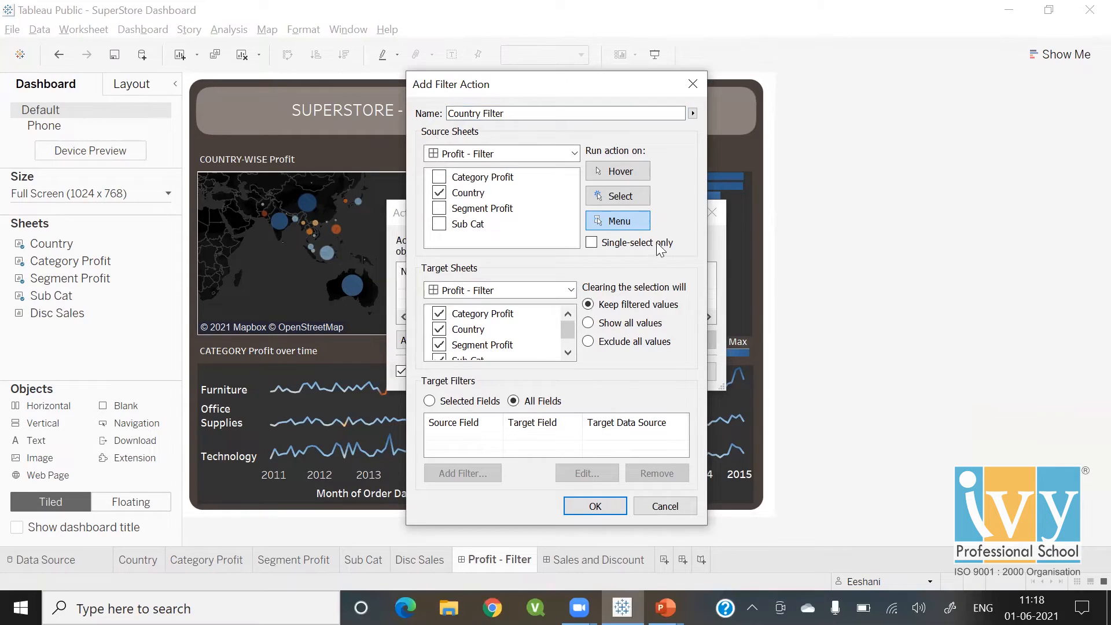
{"action": "left_click", "coordinate": [621, 198]}
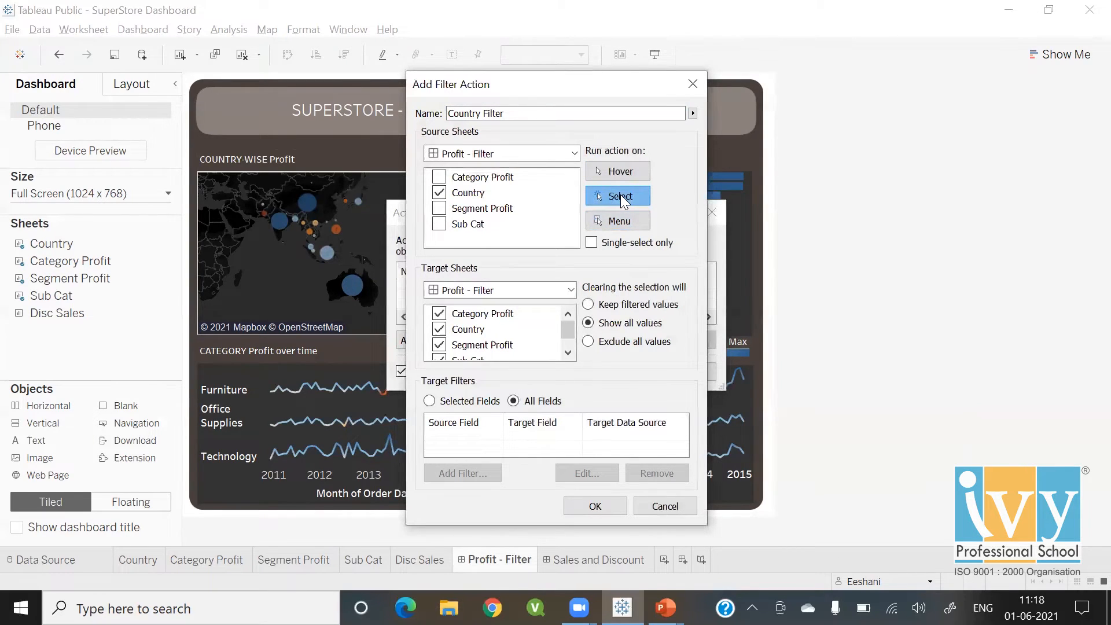
Exclude Country from the target sheets, then apply the filter action and the dashboard's action list
{"action": "left_click", "coordinate": [443, 332]}
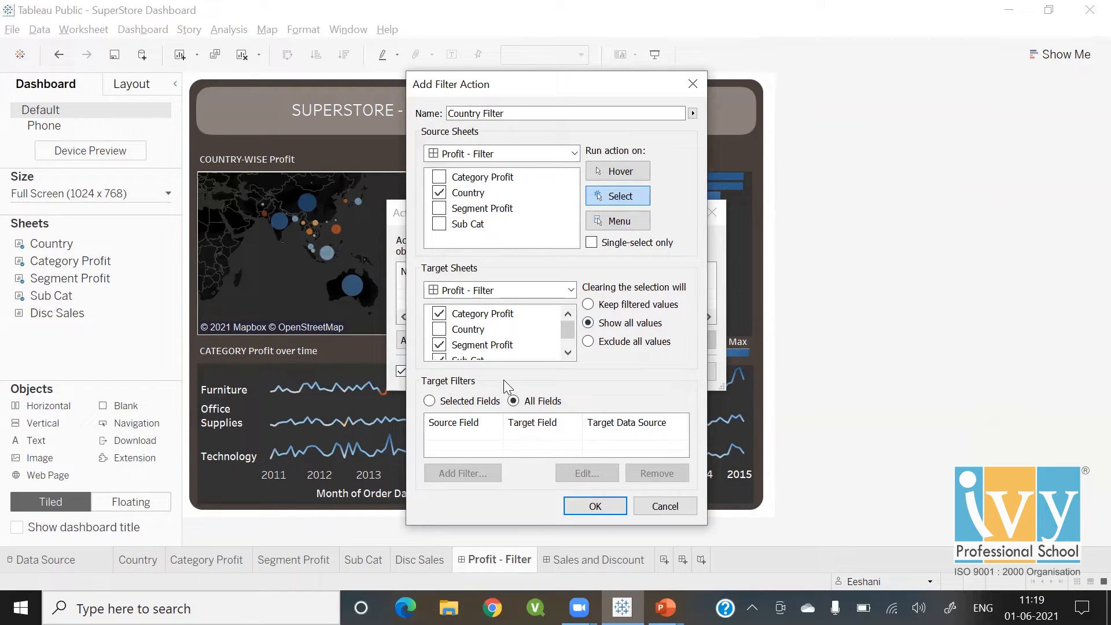
{"action": "left_click", "coordinate": [602, 507]}
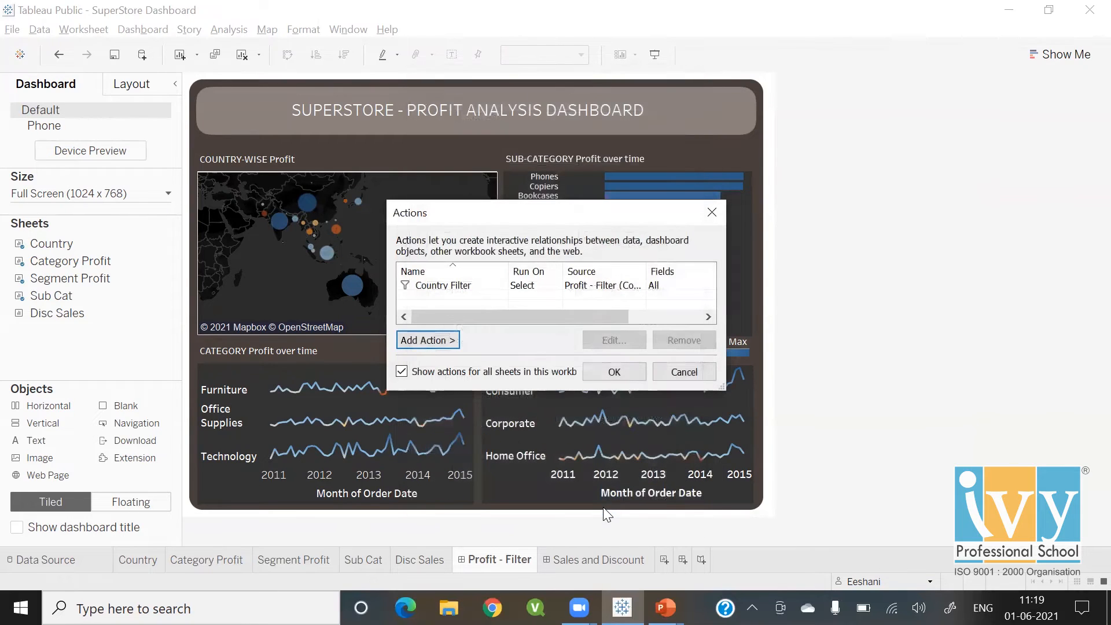
{"action": "left_click", "coordinate": [613, 372]}
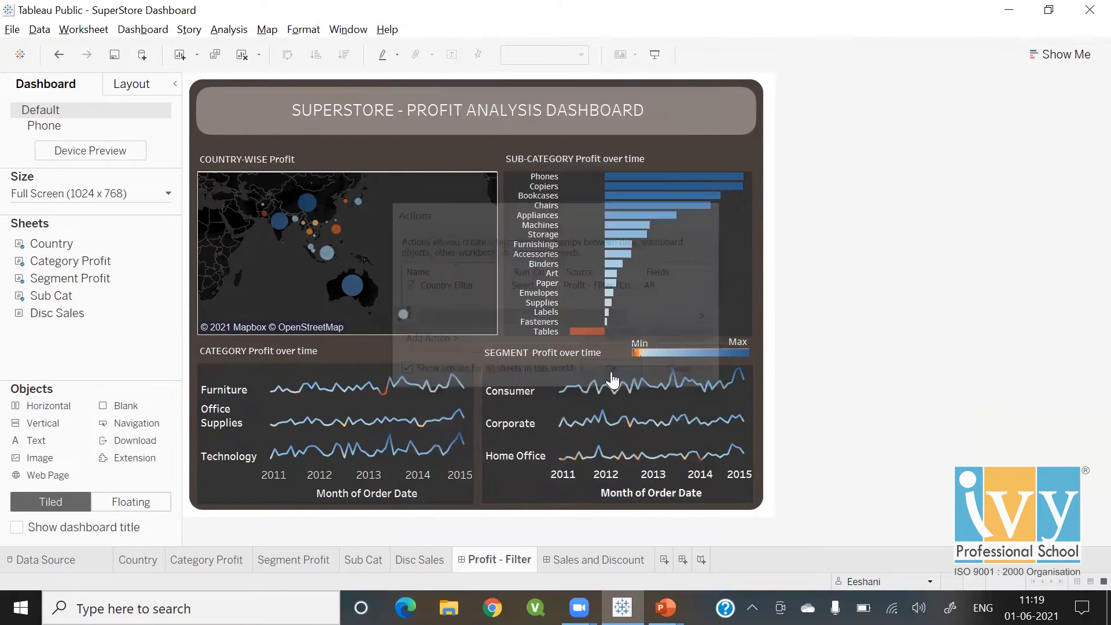
{"action": "left_click", "coordinate": [755, 140]}
Test the country filter by selecting Australia, China and India on the map in turn, and clear the selection
{"action": "mouse_move", "coordinate": [353, 284]}
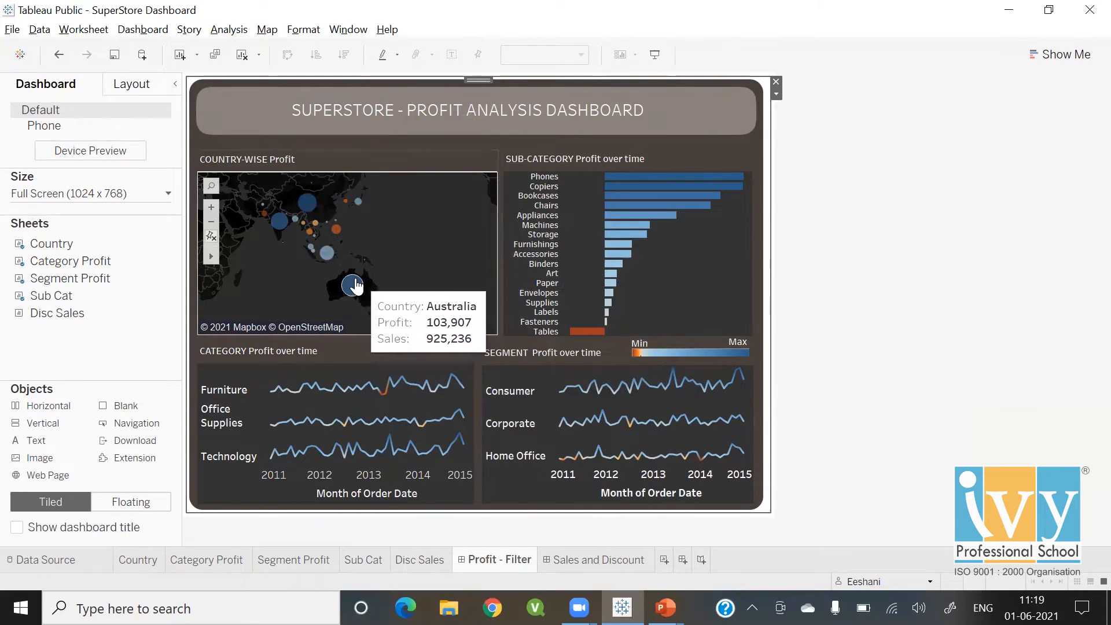
{"action": "left_click", "coordinate": [352, 286]}
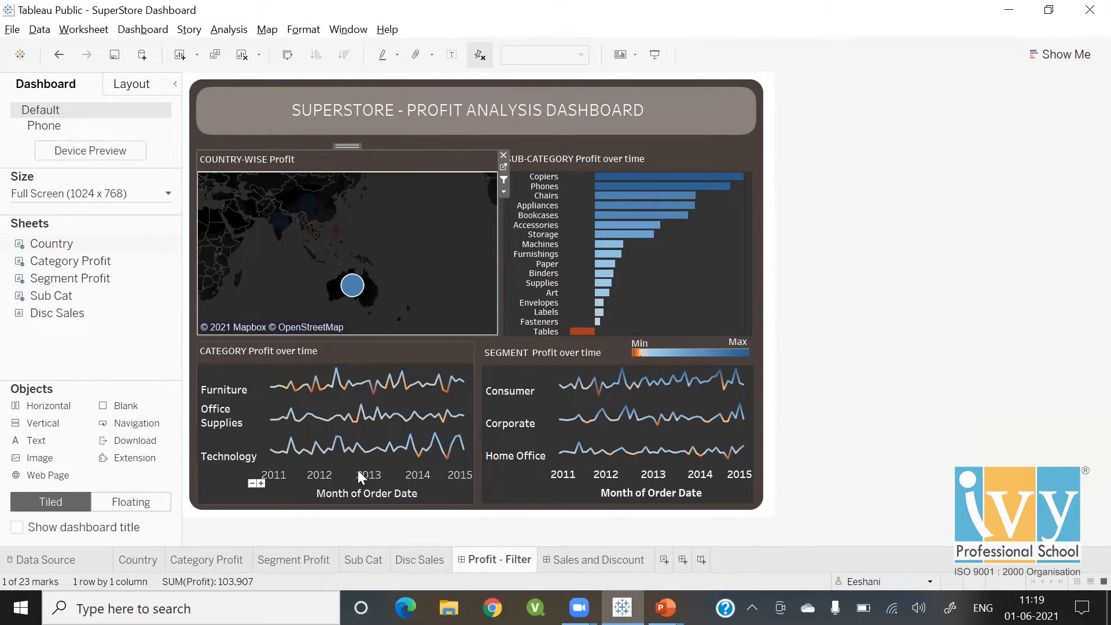
{"action": "mouse_move", "coordinate": [421, 464]}
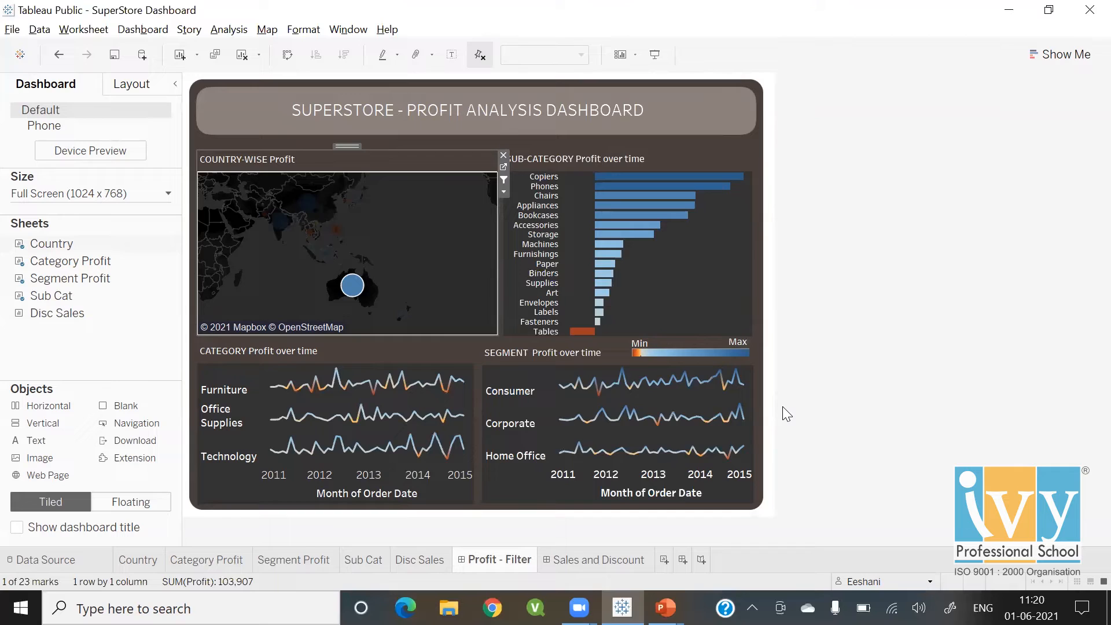
{"action": "left_click", "coordinate": [307, 203]}
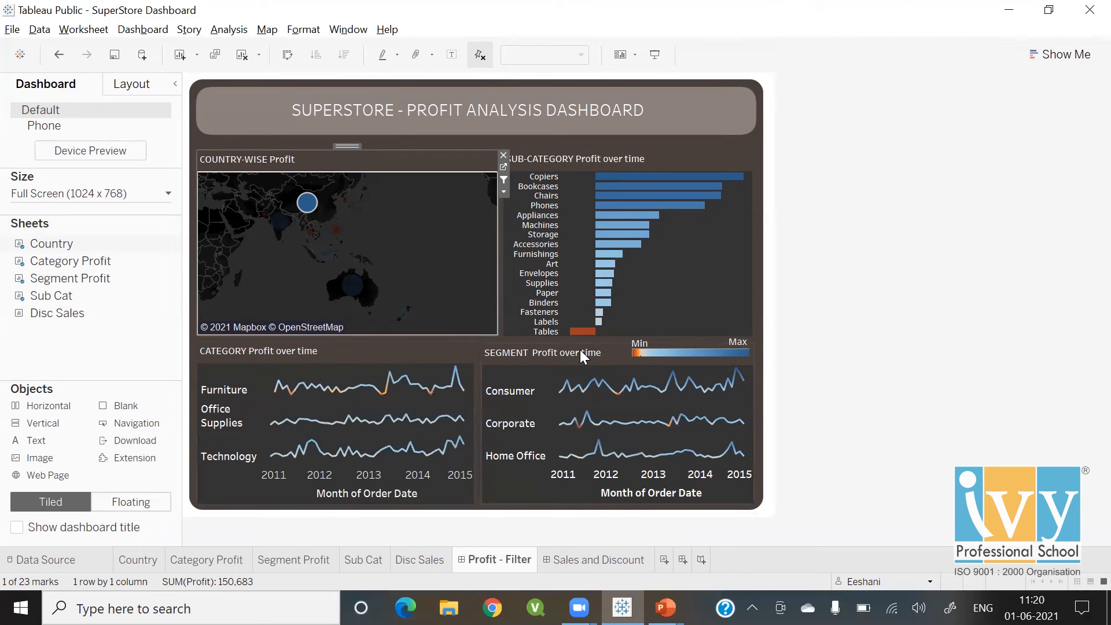
{"action": "mouse_move", "coordinate": [575, 335]}
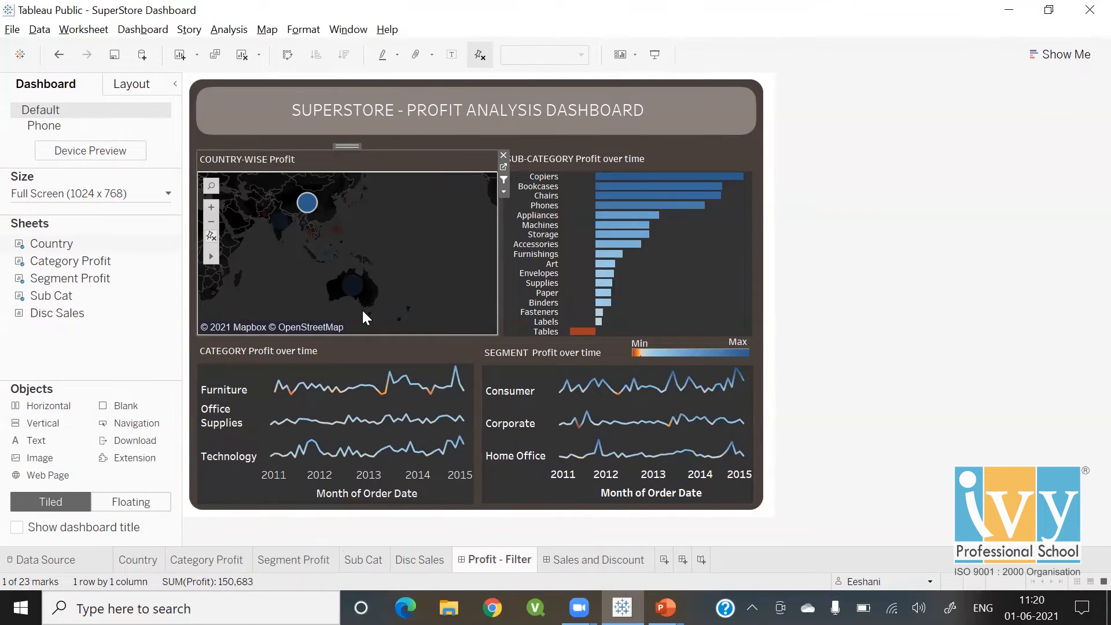
{"action": "left_click", "coordinate": [280, 223]}
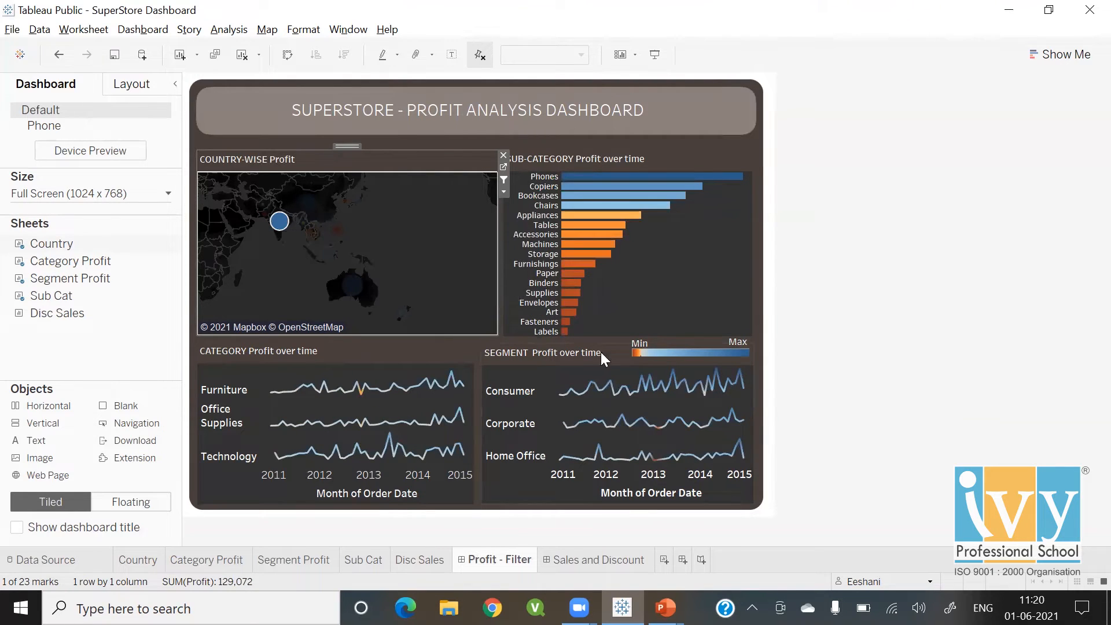
{"action": "mouse_move", "coordinate": [664, 202]}
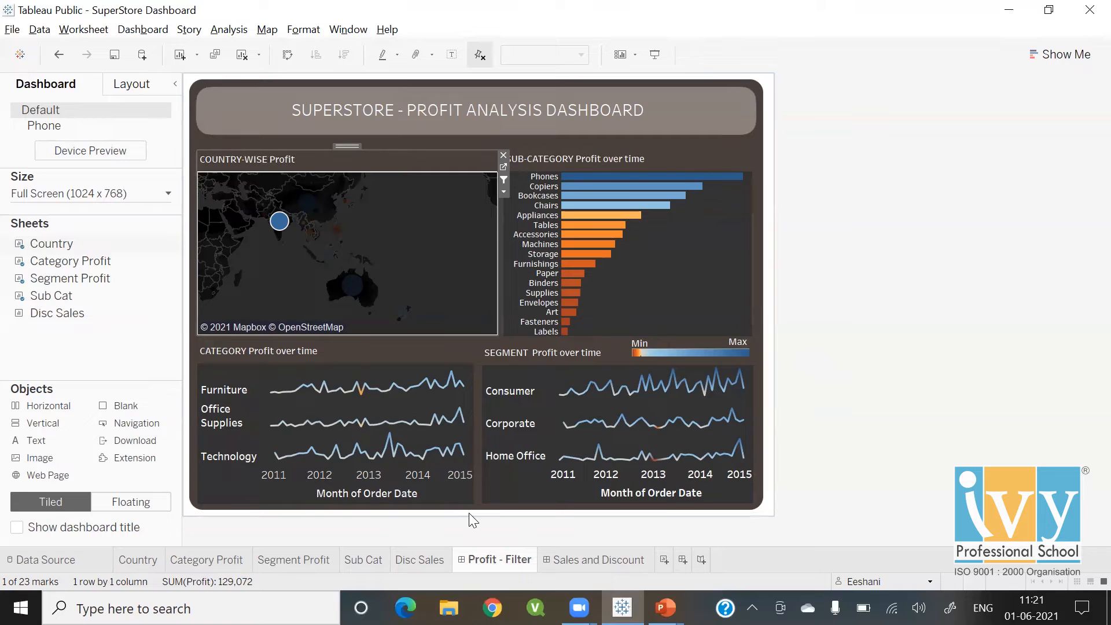
{"action": "left_click", "coordinate": [431, 284]}
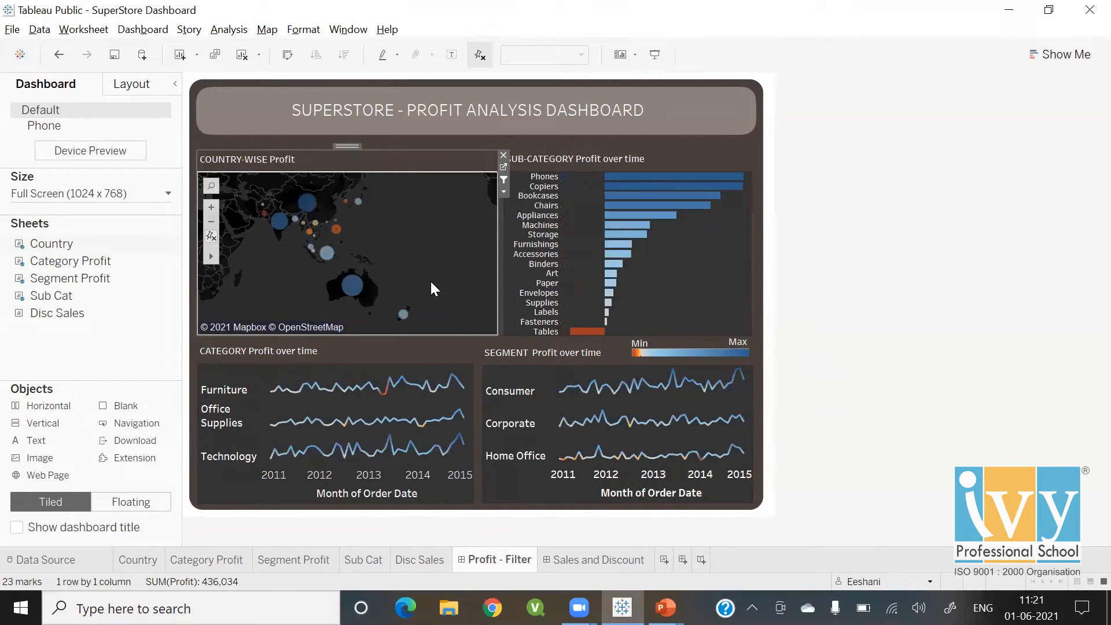
{"action": "mouse_move", "coordinate": [351, 292]}
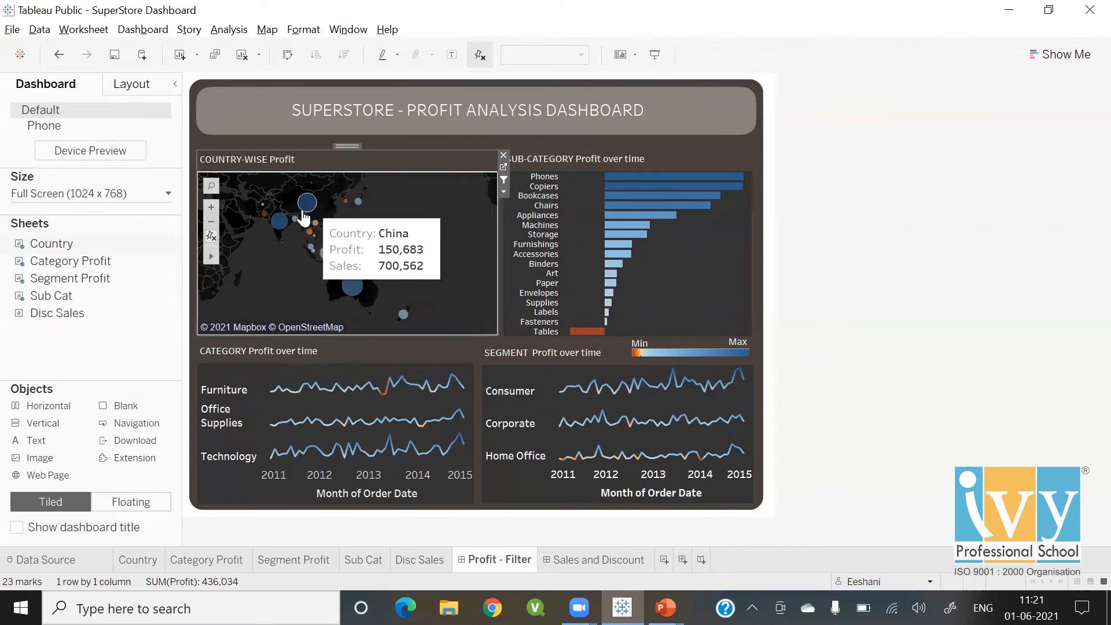
{"action": "mouse_move", "coordinate": [279, 227]}
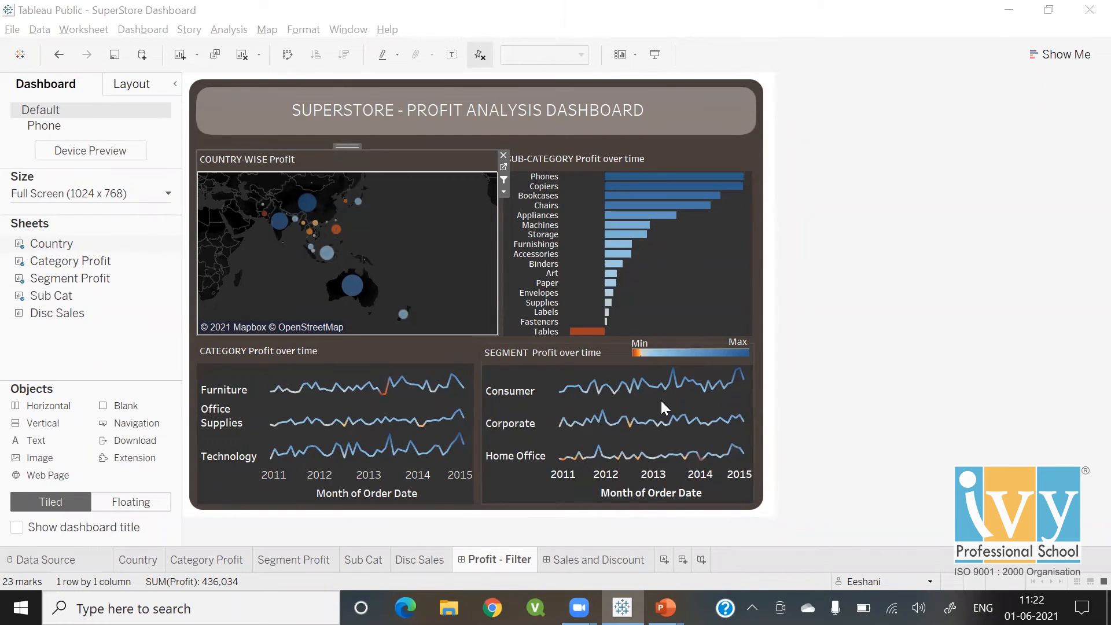
{"action": "left_click", "coordinate": [758, 135]}
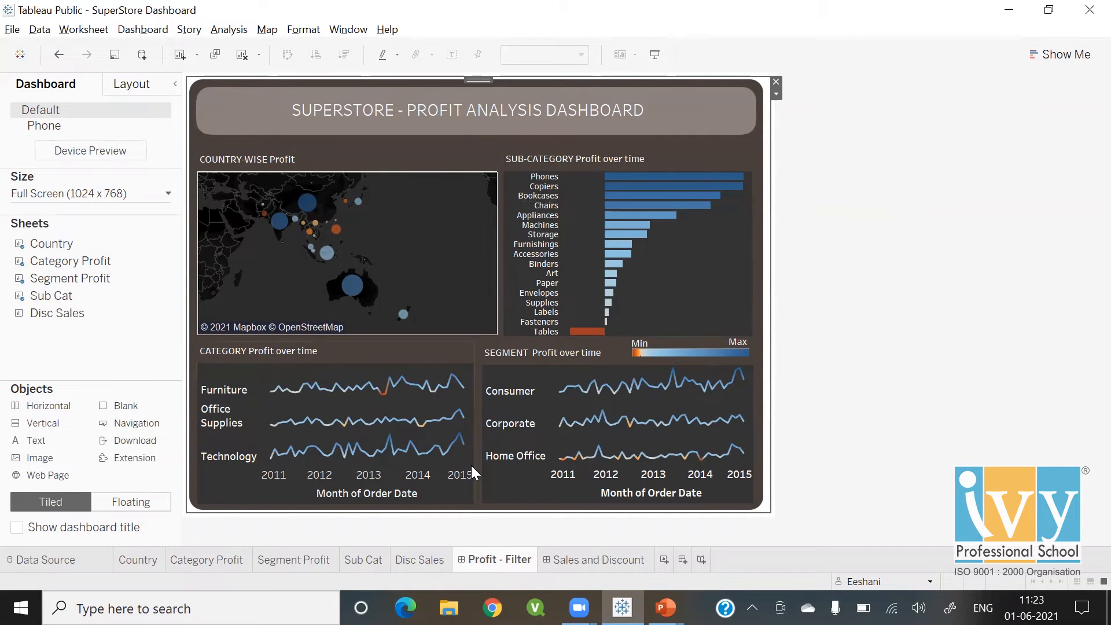
Open the Sales and Discount dashboard, view its underlying Disc Sales worksheet, and return to the dashboard
{"action": "left_click", "coordinate": [582, 559]}
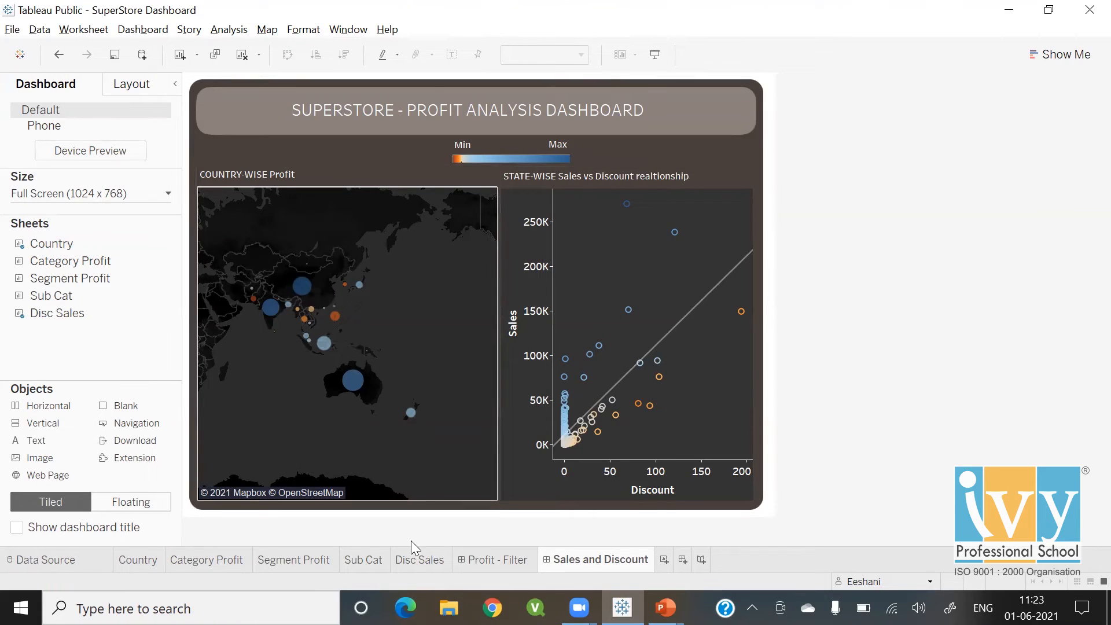
{"action": "left_click", "coordinate": [423, 563]}
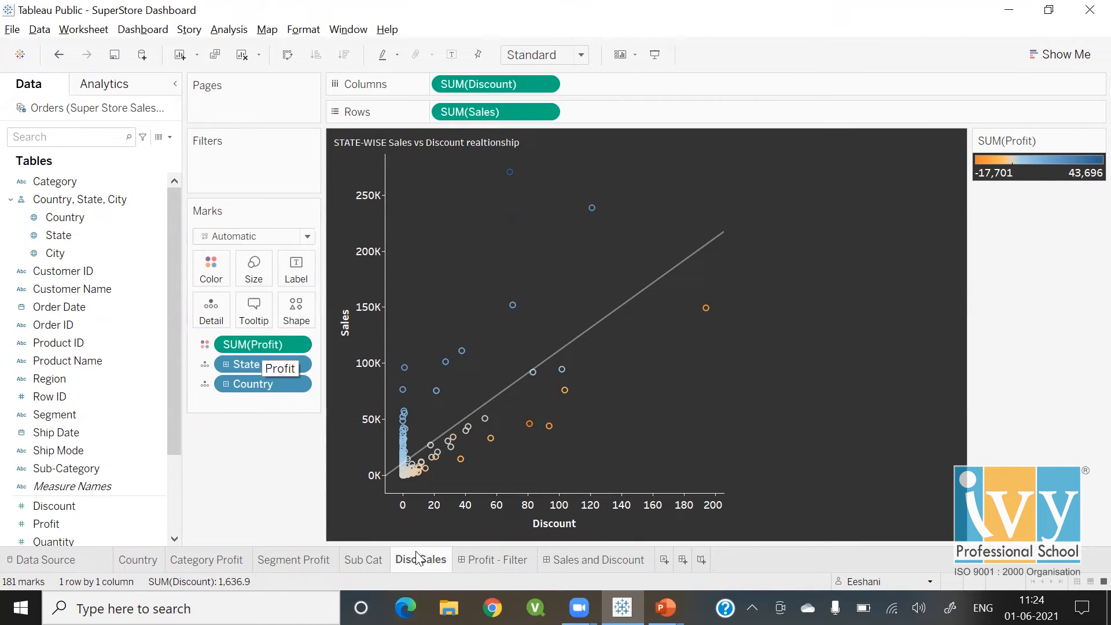
{"action": "left_click", "coordinate": [586, 560]}
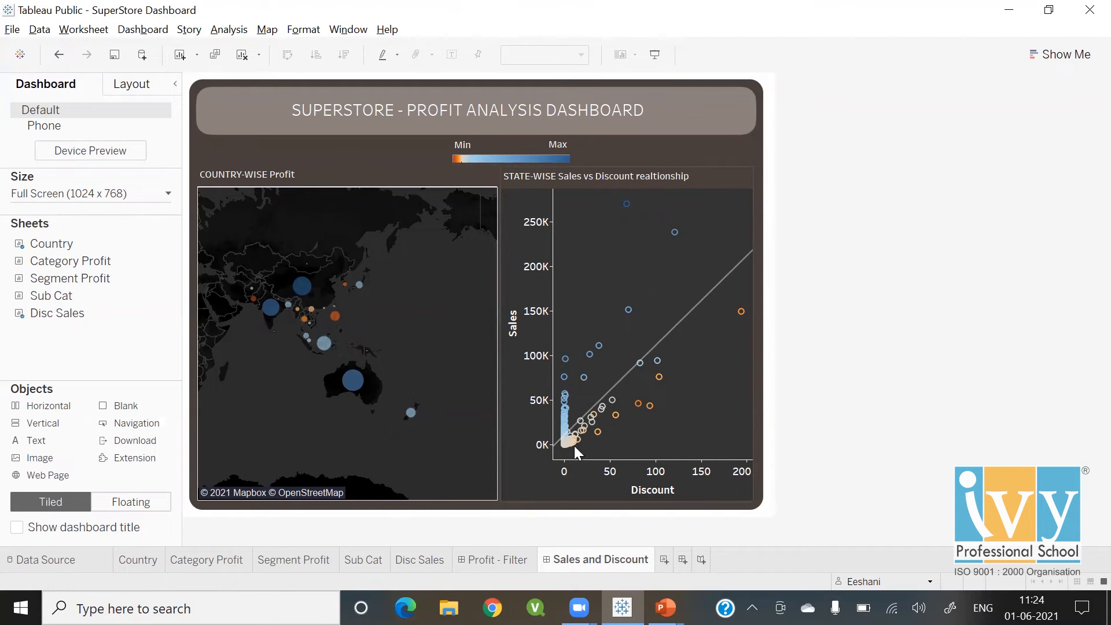
Inspect the details of individual state marks above and below the trend line in the Sales vs Discount scatter plot
{"action": "mouse_move", "coordinate": [566, 361]}
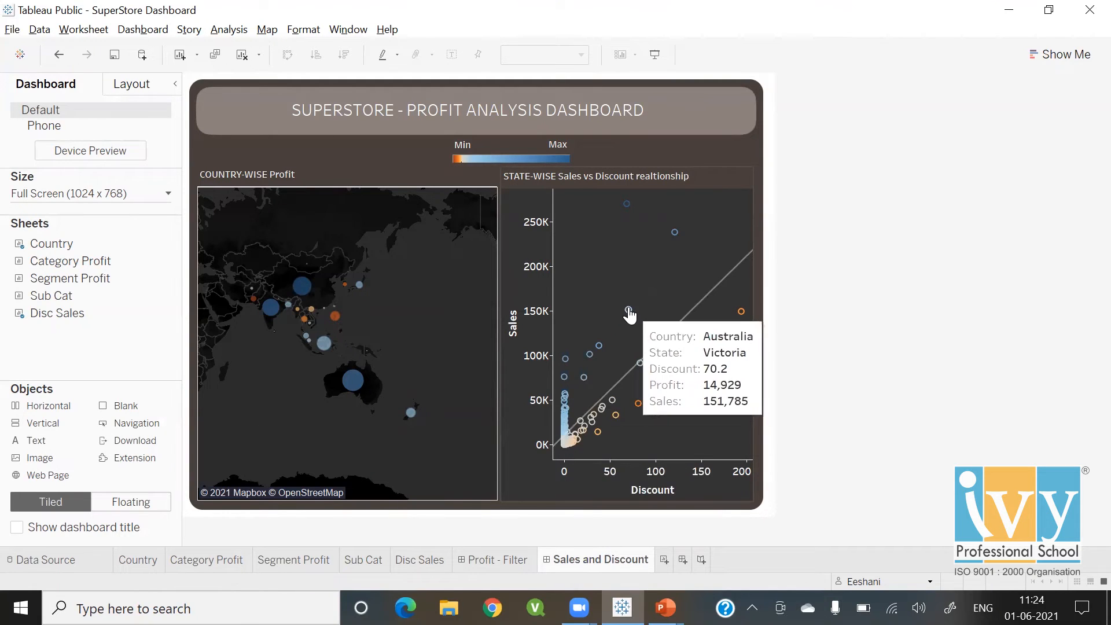
{"action": "mouse_move", "coordinate": [675, 234]}
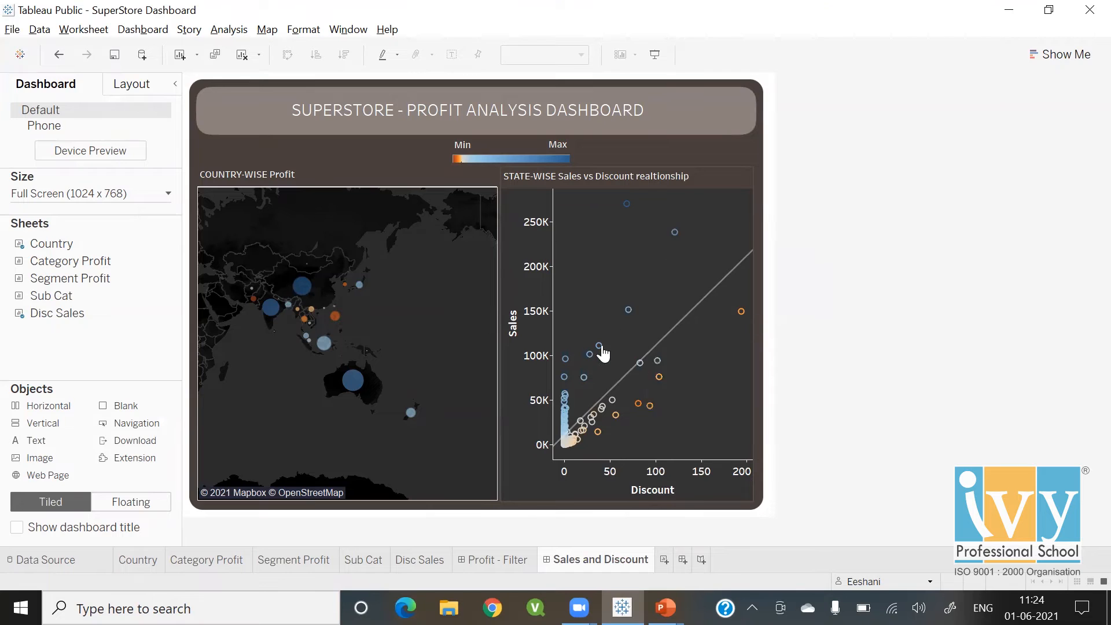
{"action": "mouse_move", "coordinate": [564, 432]}
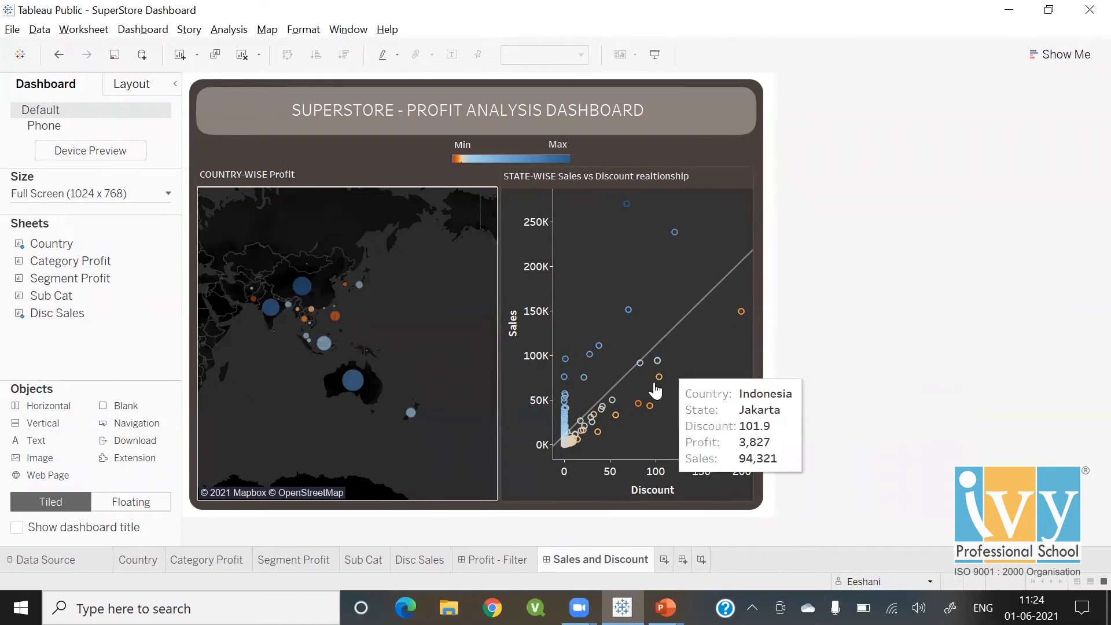
{"action": "mouse_move", "coordinate": [598, 439]}
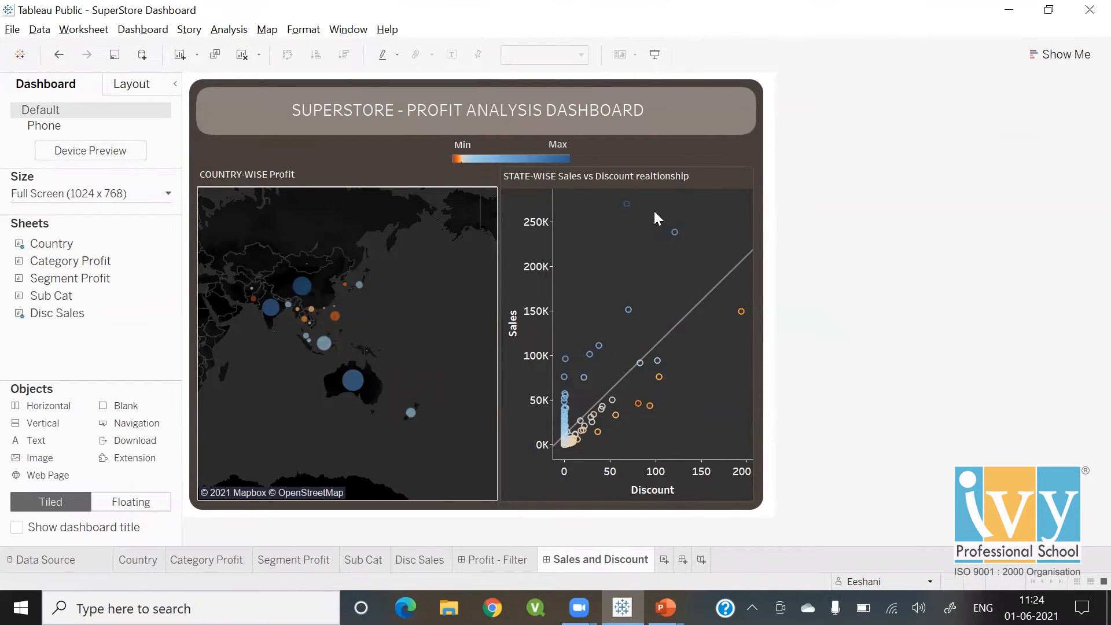
{"action": "mouse_move", "coordinate": [627, 205]}
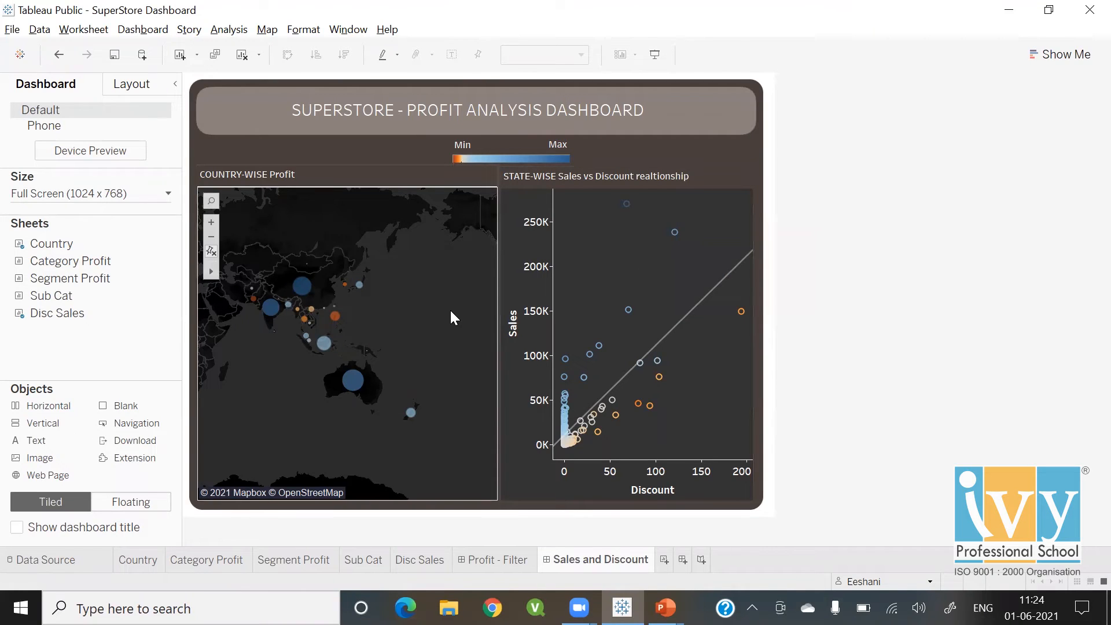
Start a new highlight action for the Sales and Discount dashboard and name it Highlight State
{"action": "left_click", "coordinate": [122, 30]}
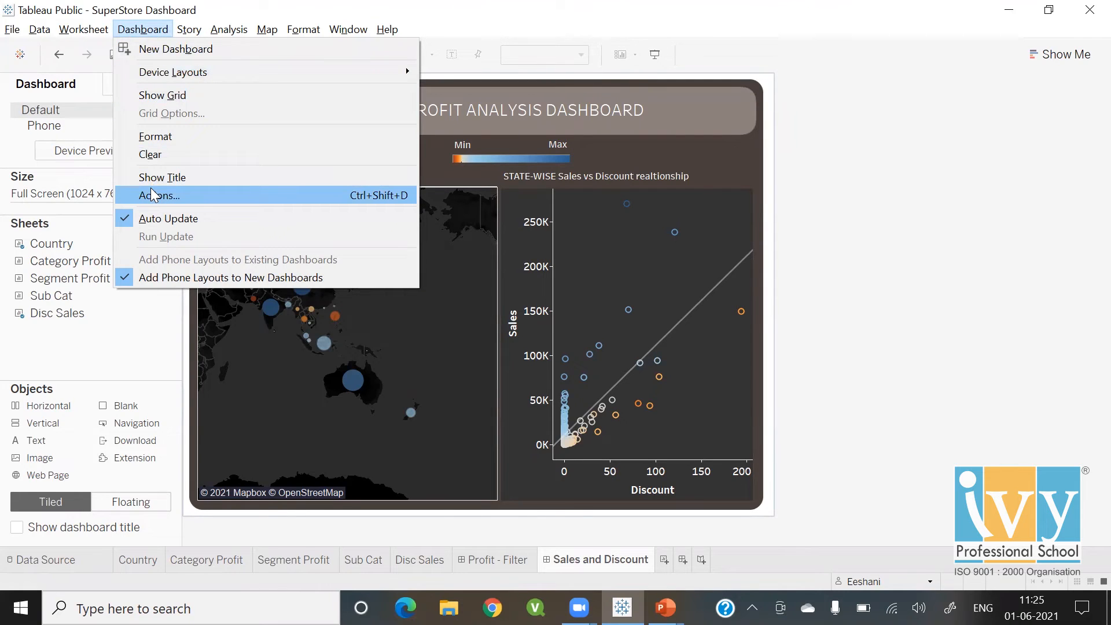
{"action": "left_click", "coordinate": [792, 332]}
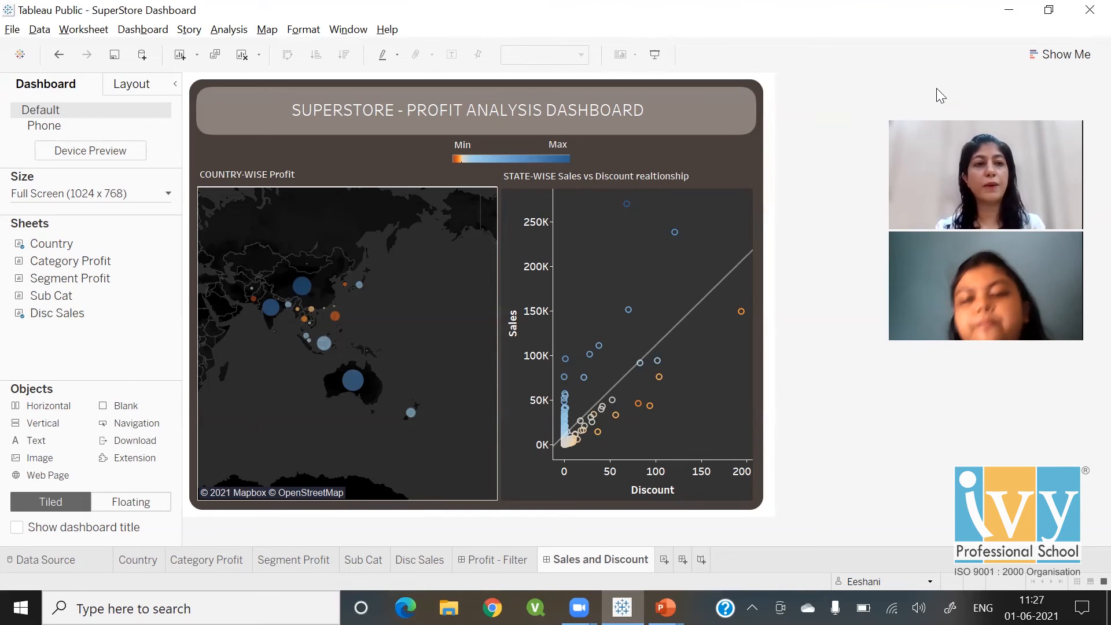
{"action": "left_click", "coordinate": [120, 32]}
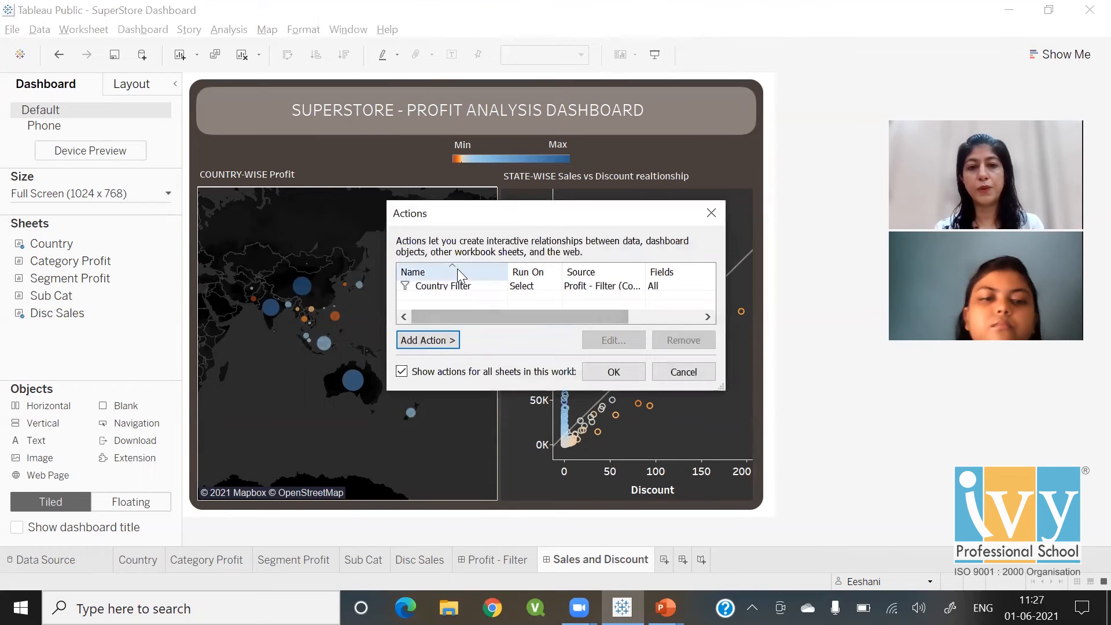
{"action": "left_click", "coordinate": [438, 346]}
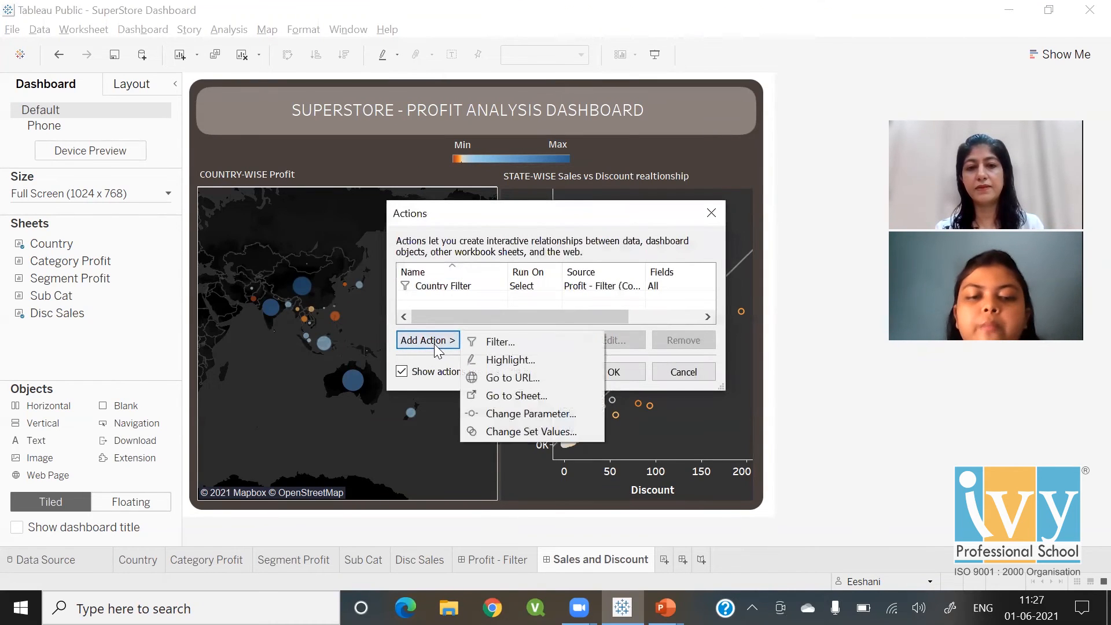
{"action": "left_click", "coordinate": [511, 360]}
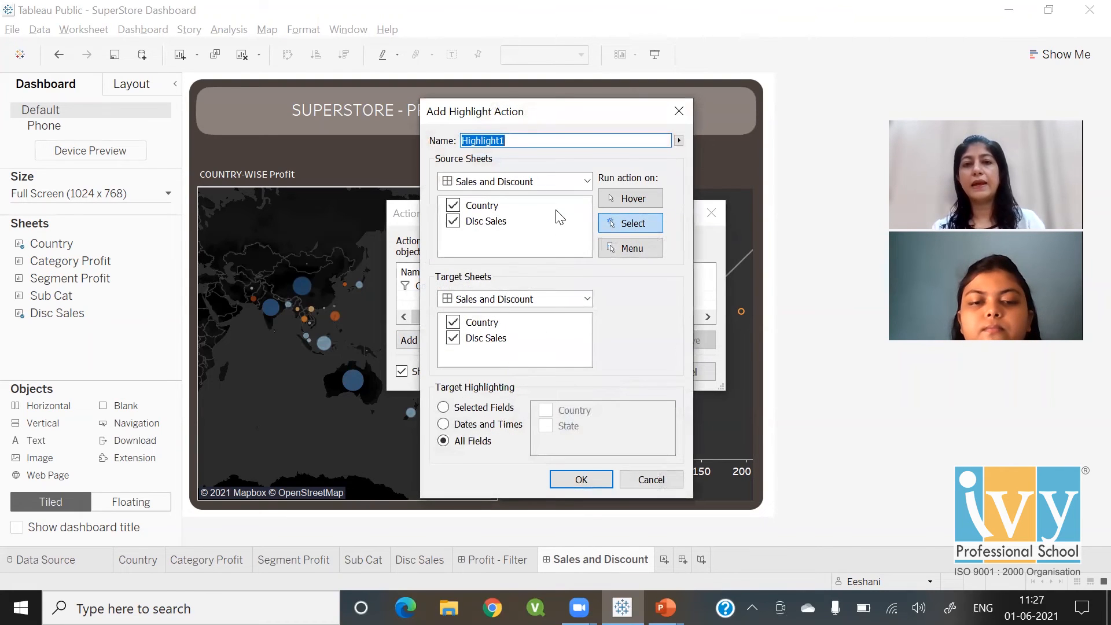
{"action": "type", "text": "High"}
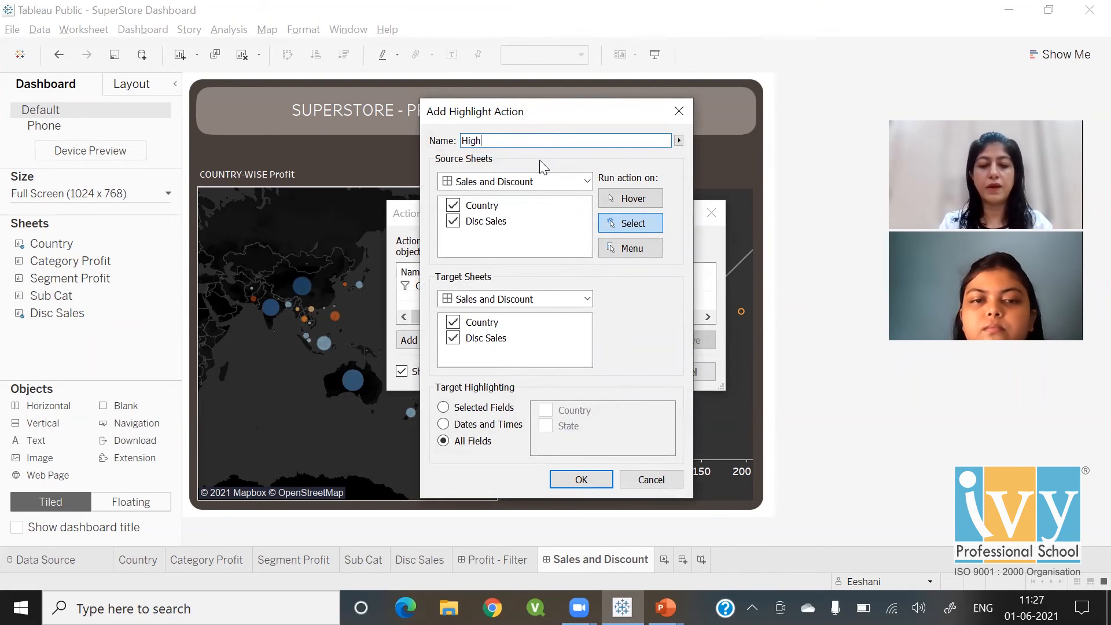
{"action": "type", "text": "light State"}
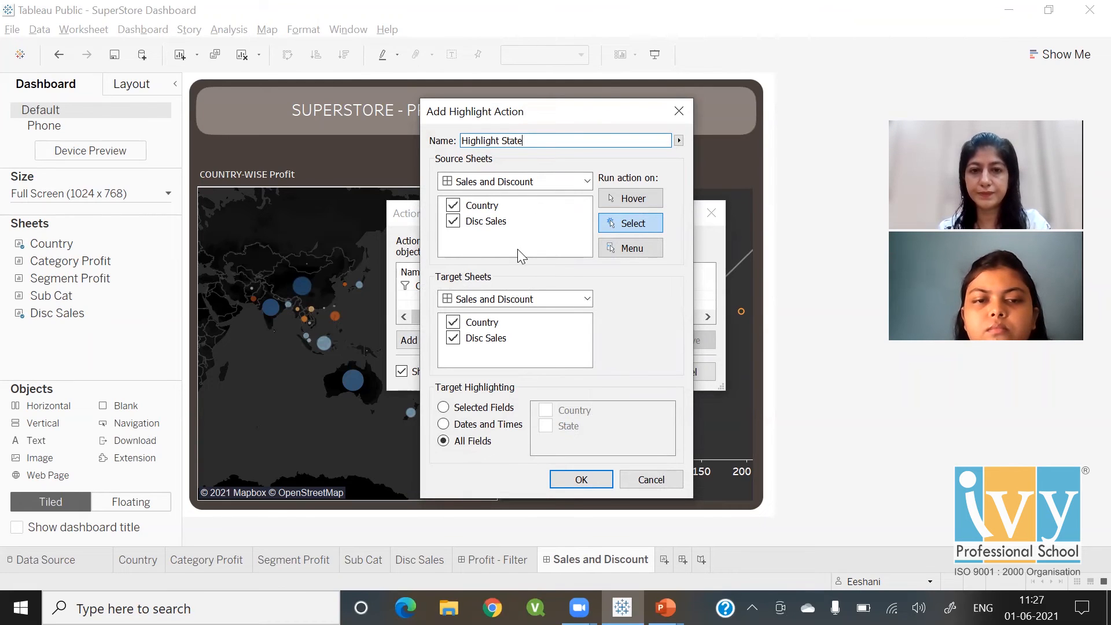
Set Highlight State to run on select with Country as the only source and Disc Sales as the only target, and save the actions
{"action": "left_click", "coordinate": [453, 221]}
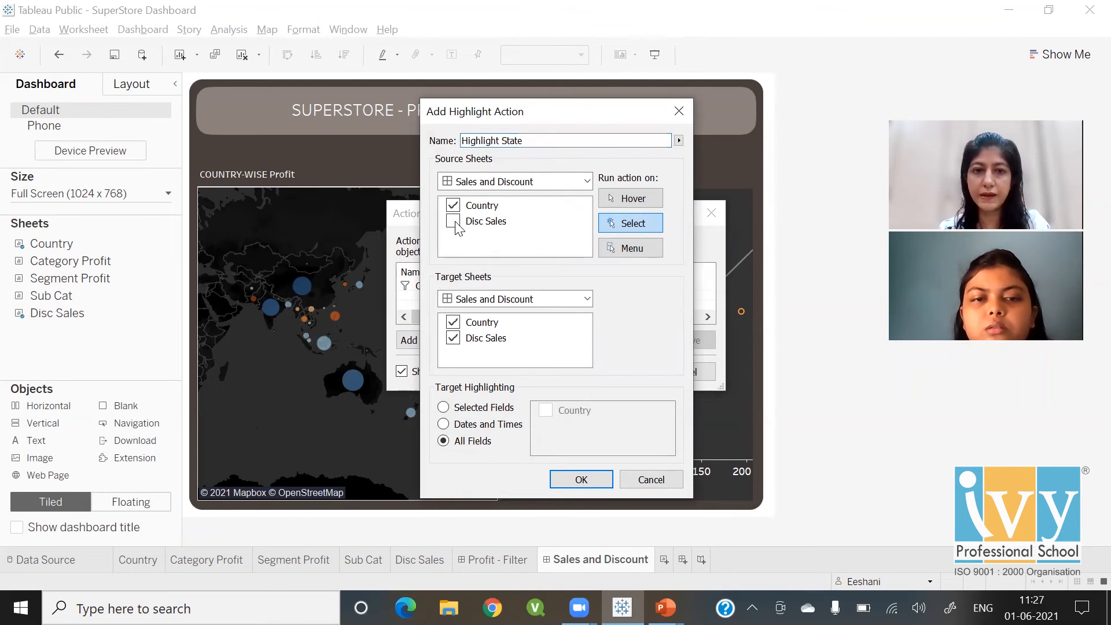
{"action": "left_click", "coordinate": [628, 222]}
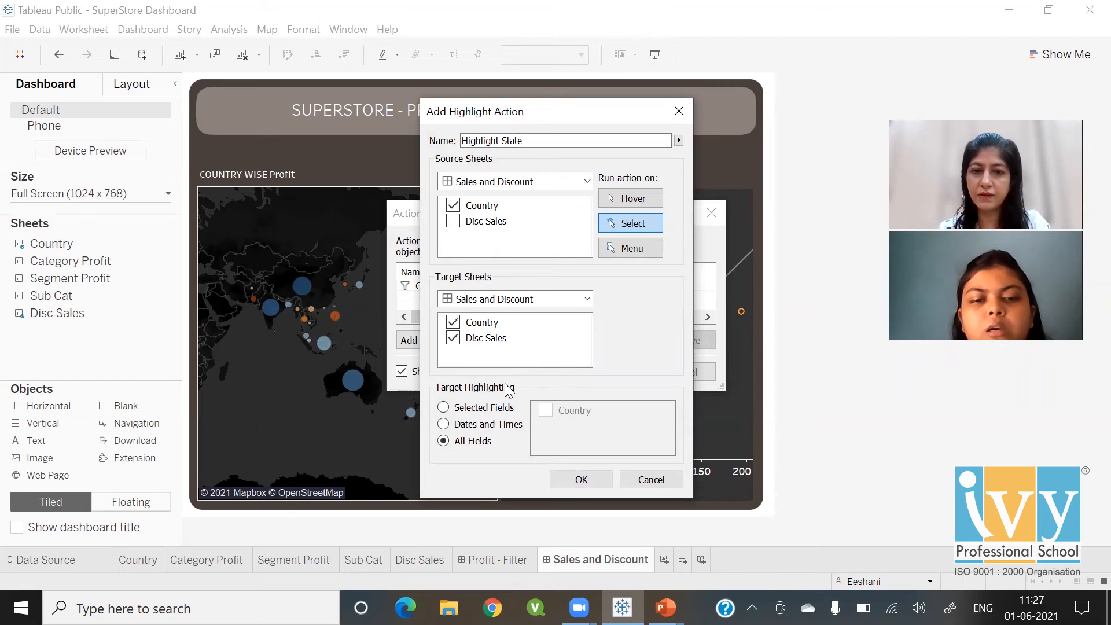
{"action": "left_click", "coordinate": [453, 324]}
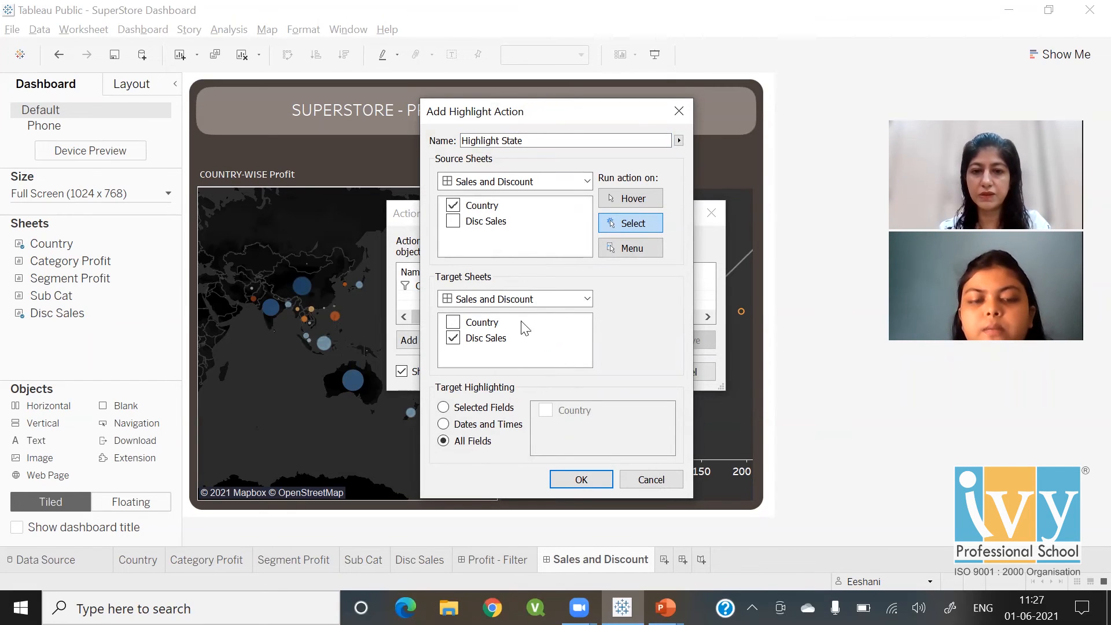
{"action": "left_click", "coordinate": [587, 482]}
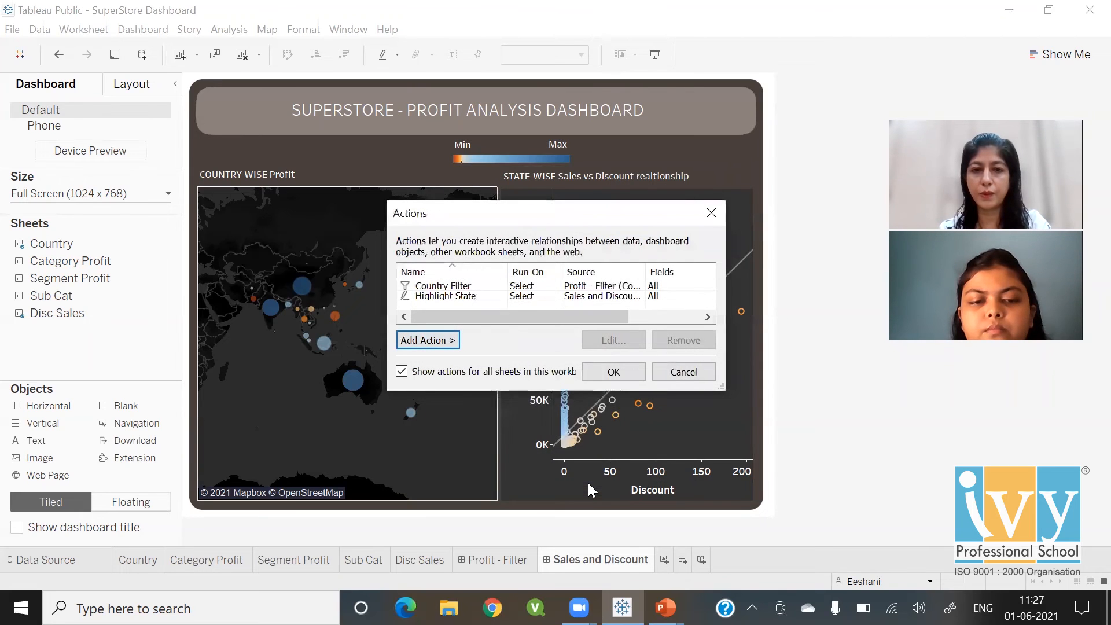
{"action": "left_click", "coordinate": [613, 373]}
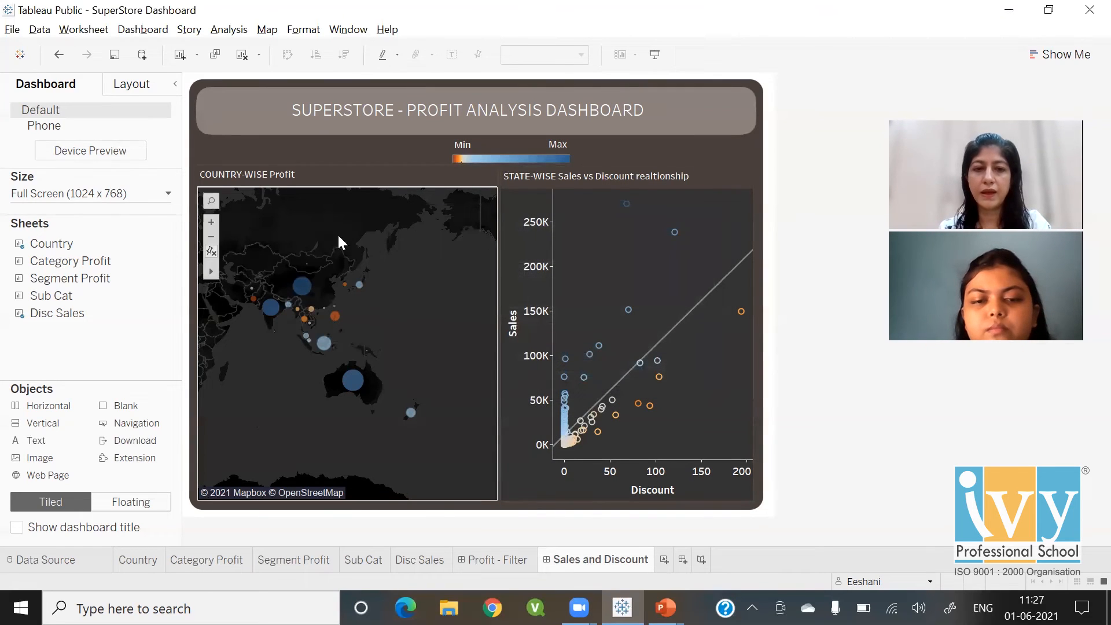
Test the highlight action with Australia on the map, examine its highlighted states and trend line in the scatter plot, and clear the selection
{"action": "left_click", "coordinate": [348, 378]}
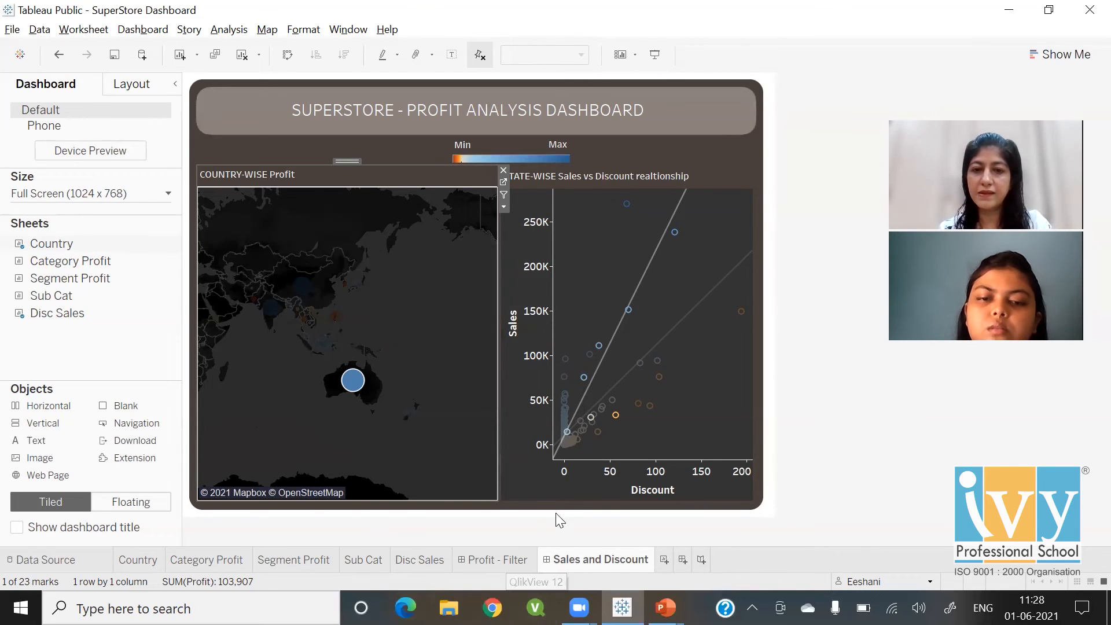
{"action": "mouse_move", "coordinate": [639, 265]}
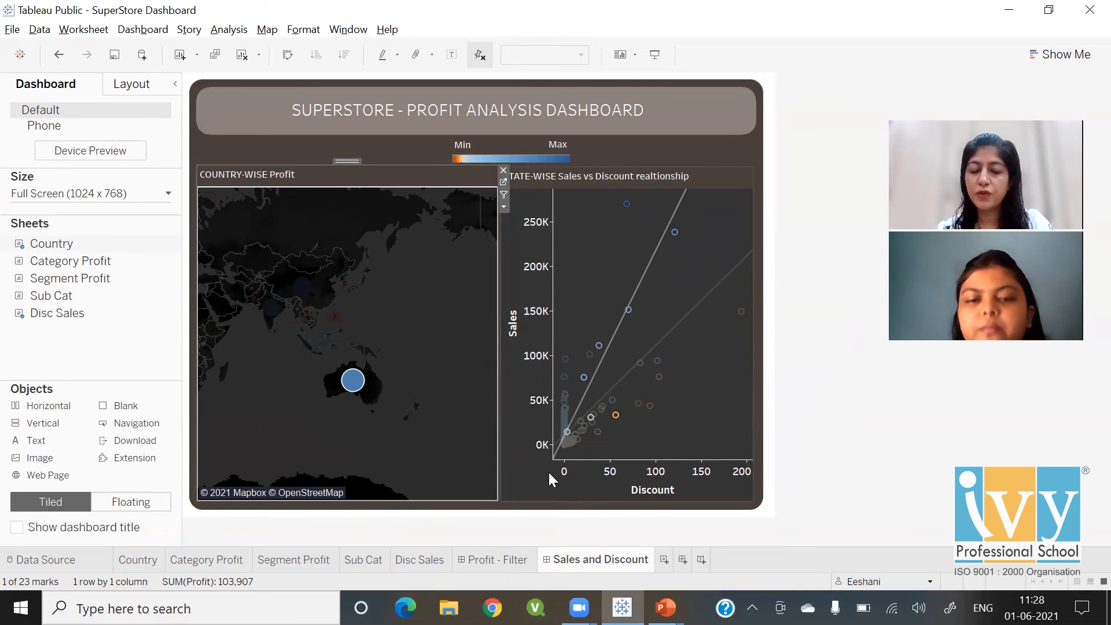
{"action": "mouse_move", "coordinate": [628, 313]}
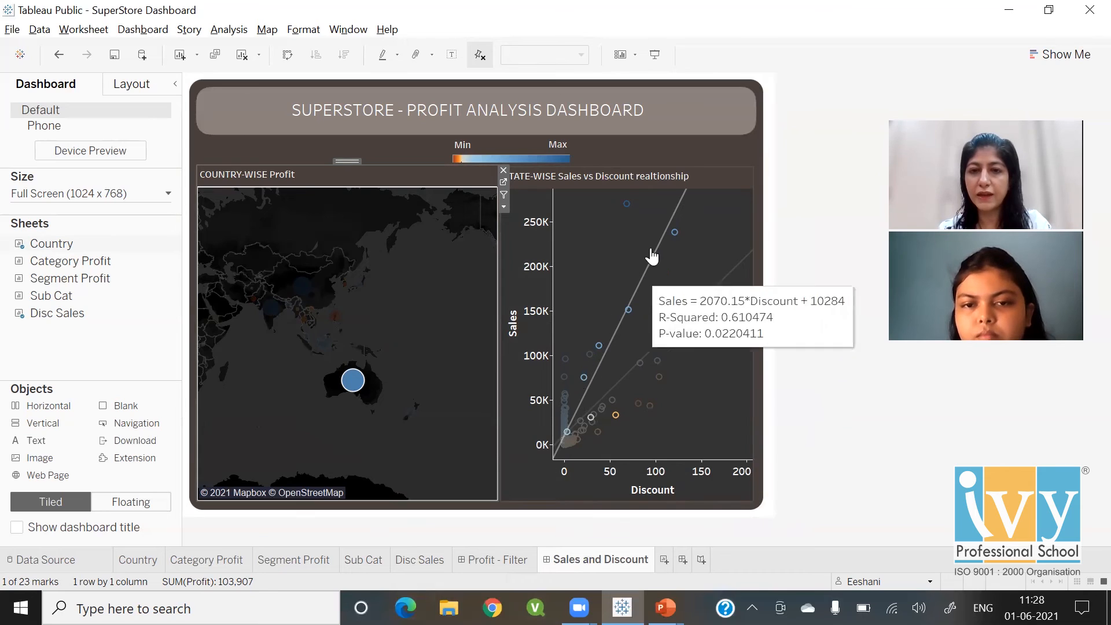
{"action": "mouse_move", "coordinate": [558, 450]}
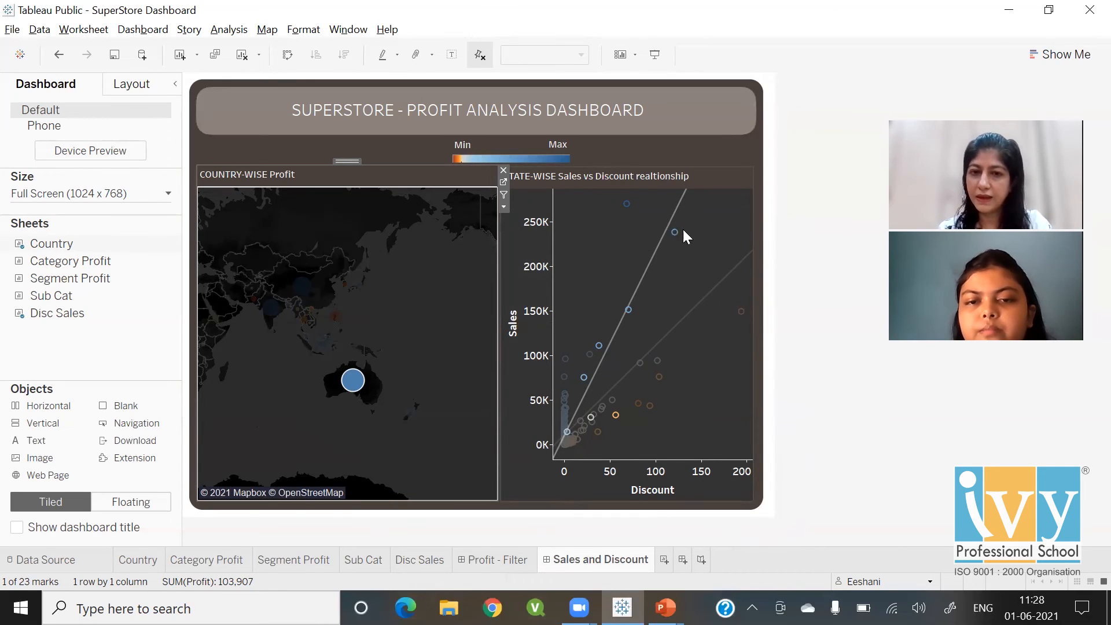
{"action": "mouse_move", "coordinate": [566, 431]}
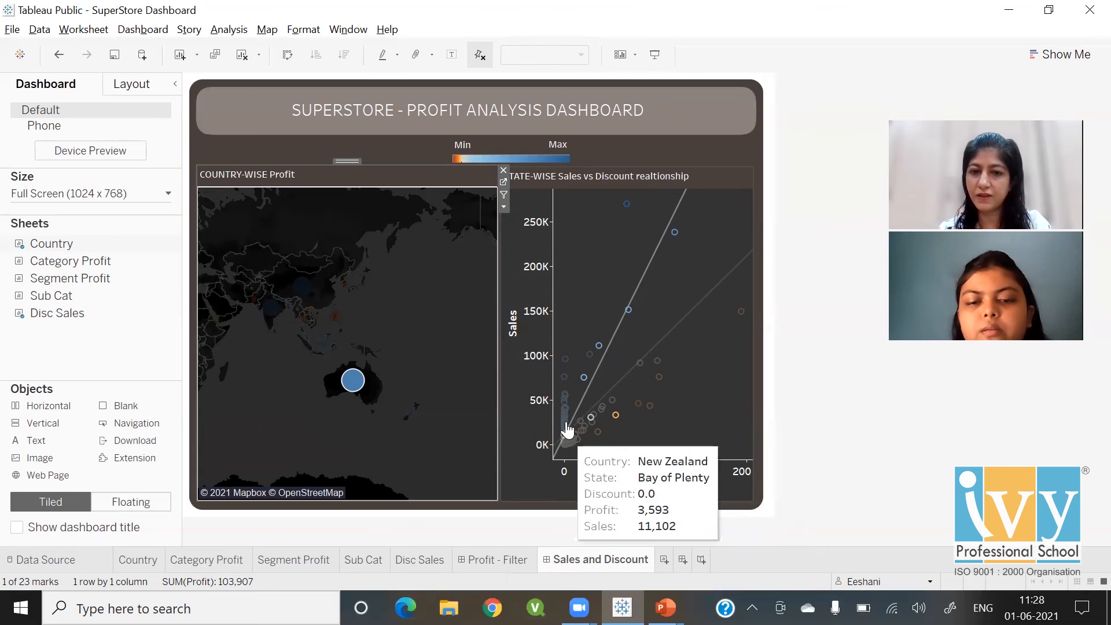
{"action": "mouse_move", "coordinate": [677, 234]}
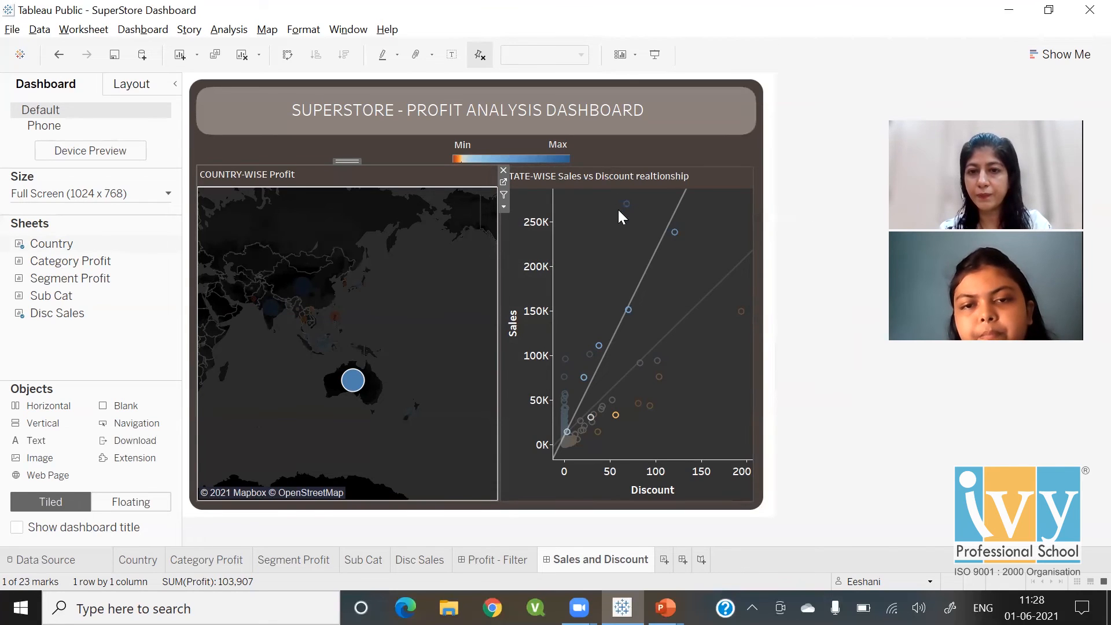
{"action": "mouse_move", "coordinate": [720, 238]}
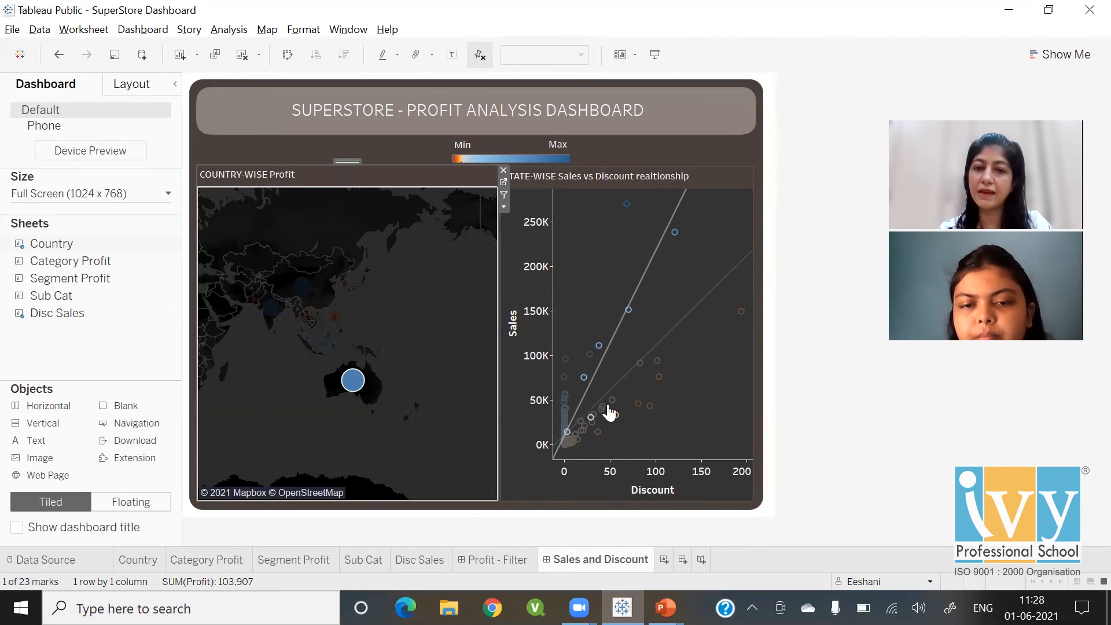
{"action": "mouse_move", "coordinate": [590, 418]}
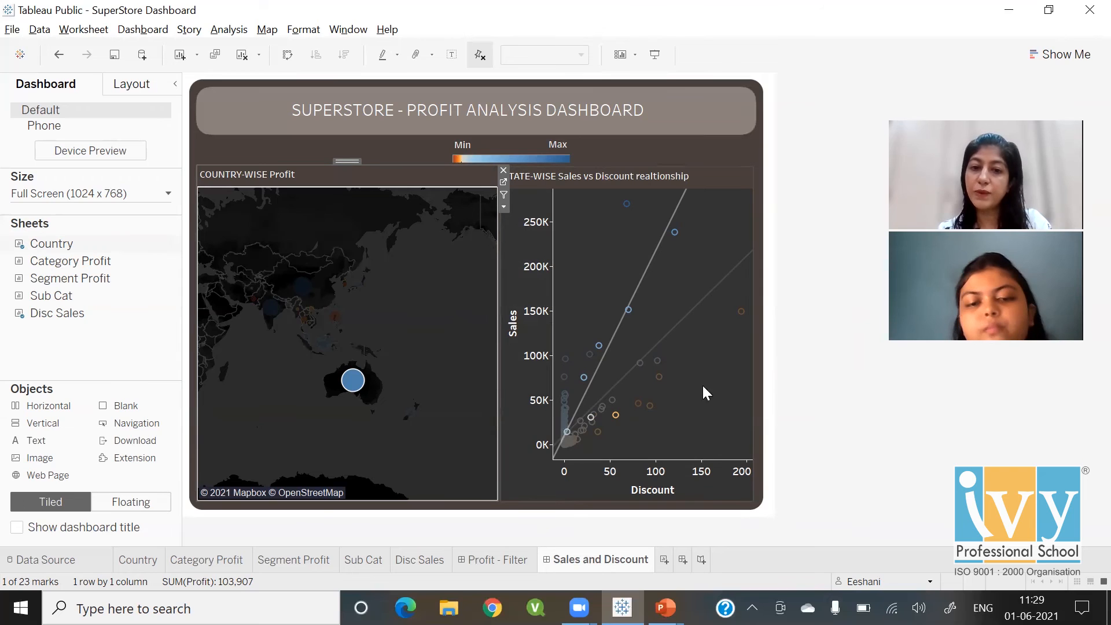
{"action": "mouse_move", "coordinate": [632, 309]}
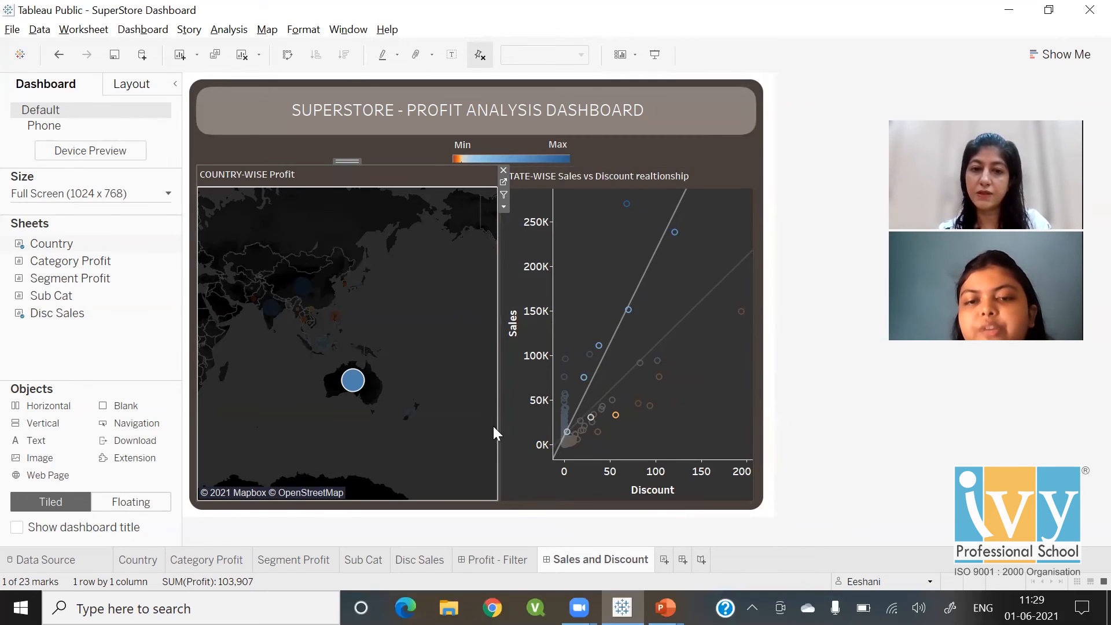
{"action": "left_click", "coordinate": [474, 432]}
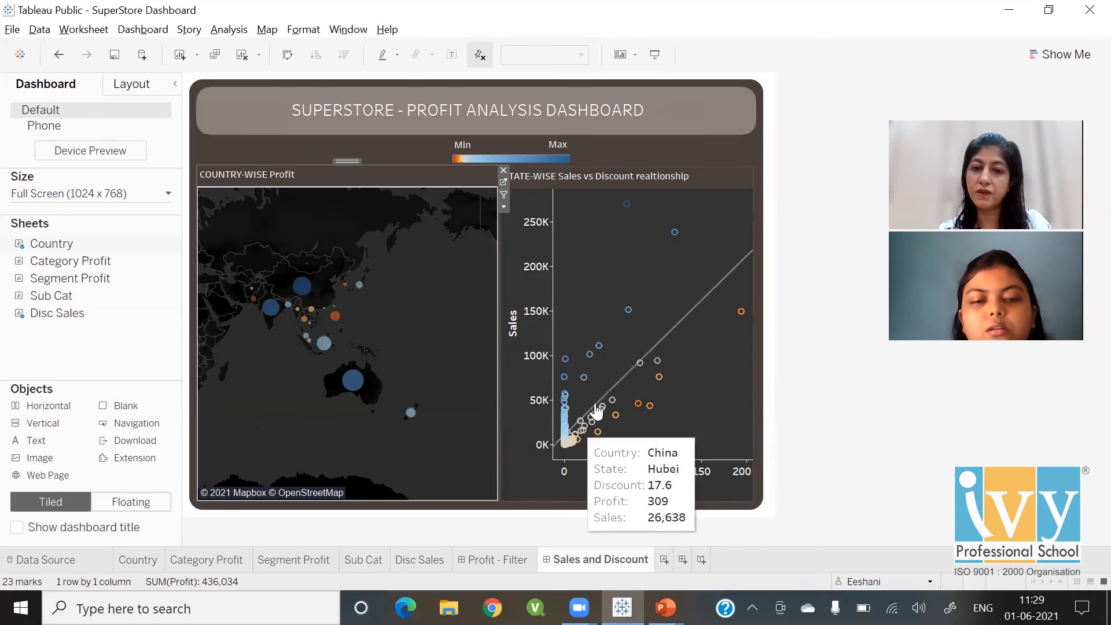
Test the highlight action with China and India in turn, examining their highlighted states and trend lines in the scatter plot
{"action": "mouse_move", "coordinate": [720, 283]}
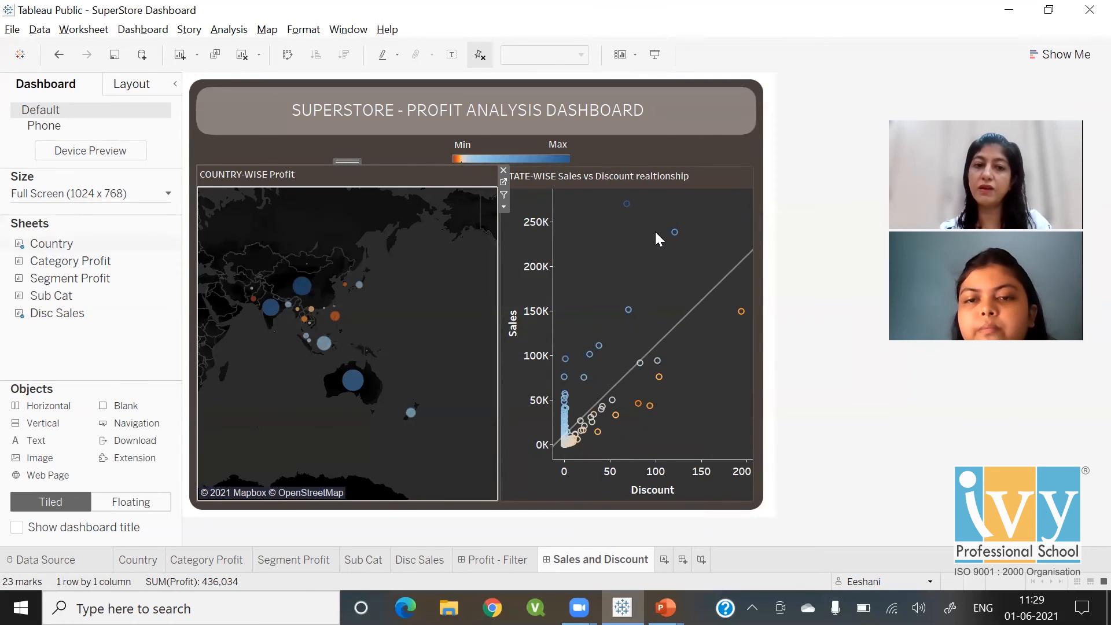
{"action": "left_click", "coordinate": [302, 285]}
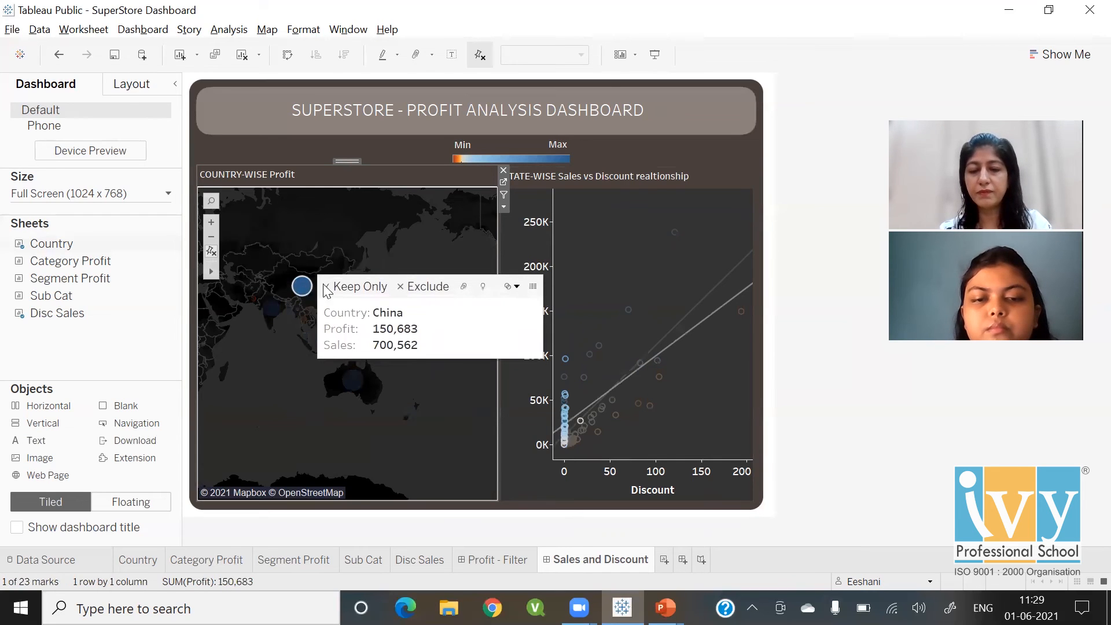
{"action": "mouse_move", "coordinate": [727, 302]}
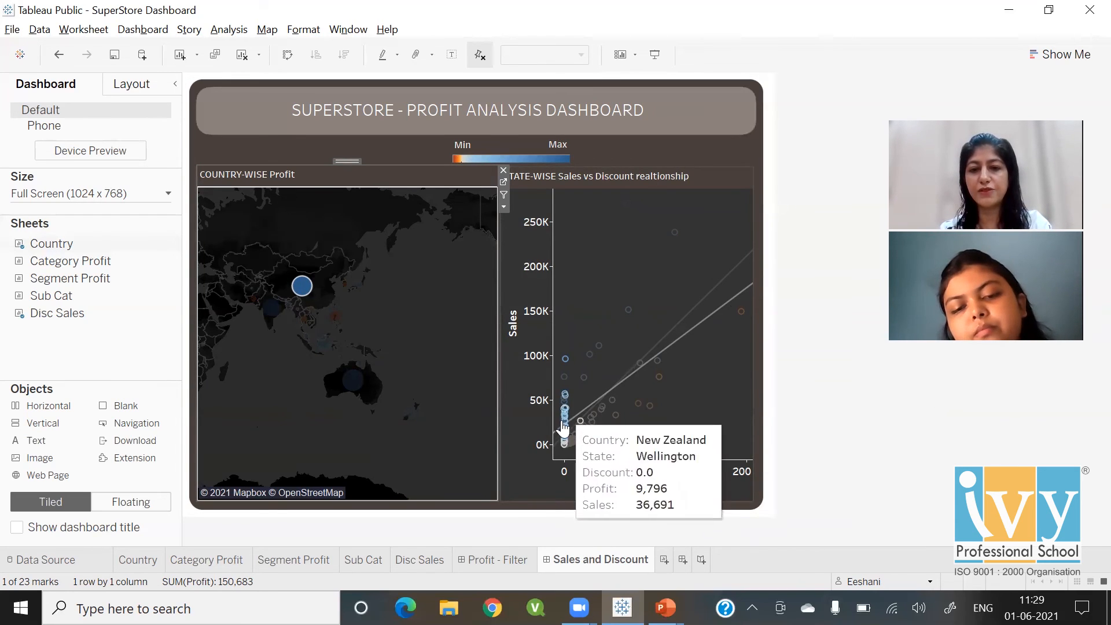
{"action": "mouse_move", "coordinate": [568, 362]}
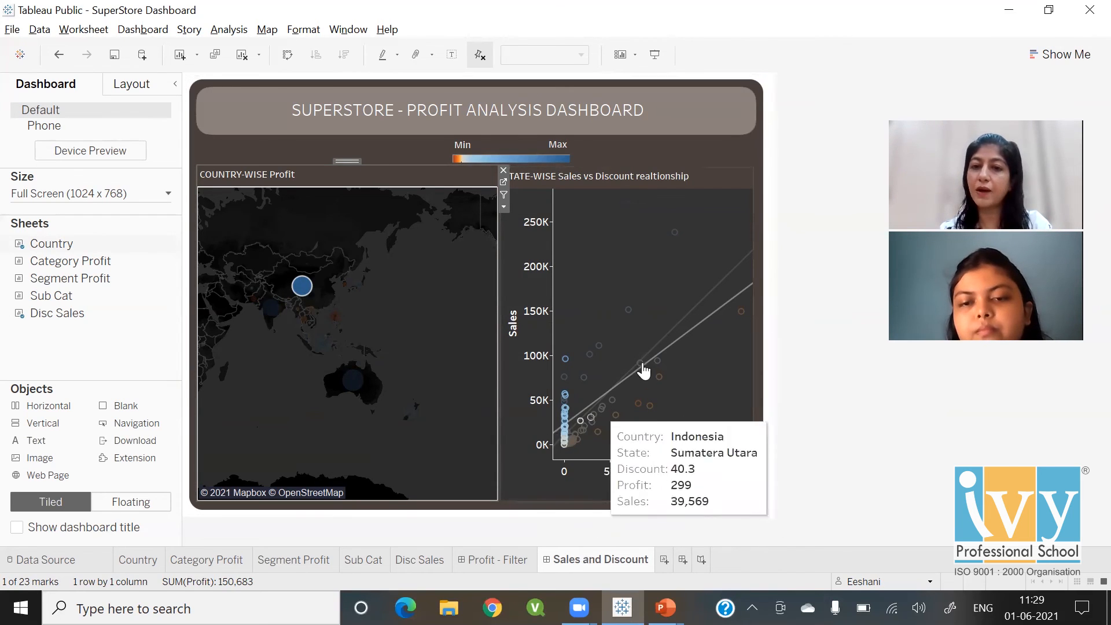
{"action": "mouse_move", "coordinate": [700, 325]}
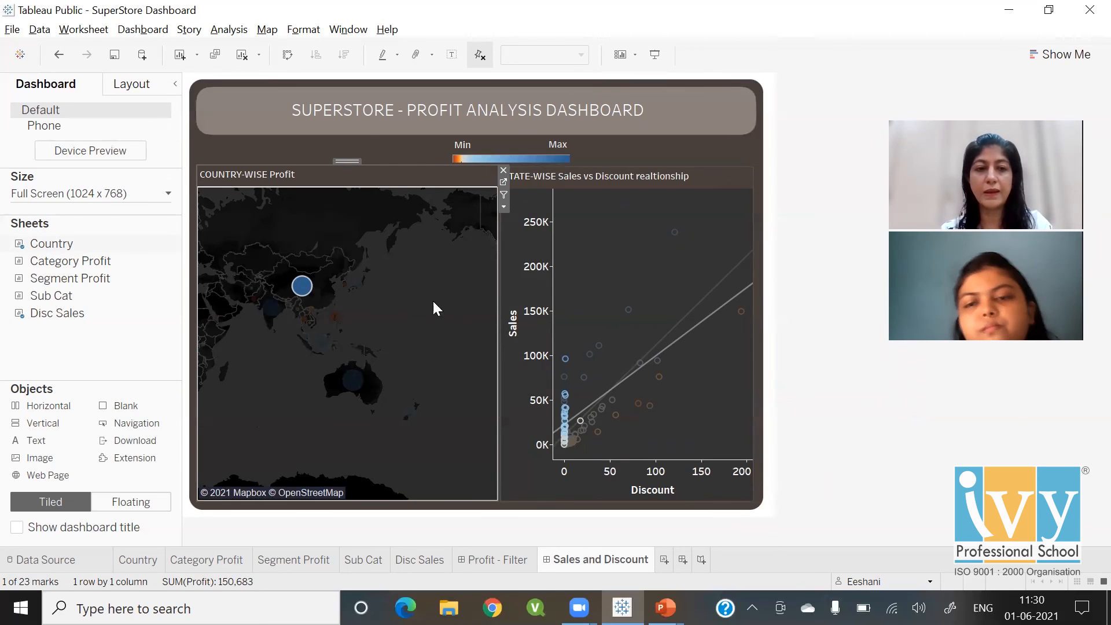
{"action": "left_click", "coordinate": [271, 310]}
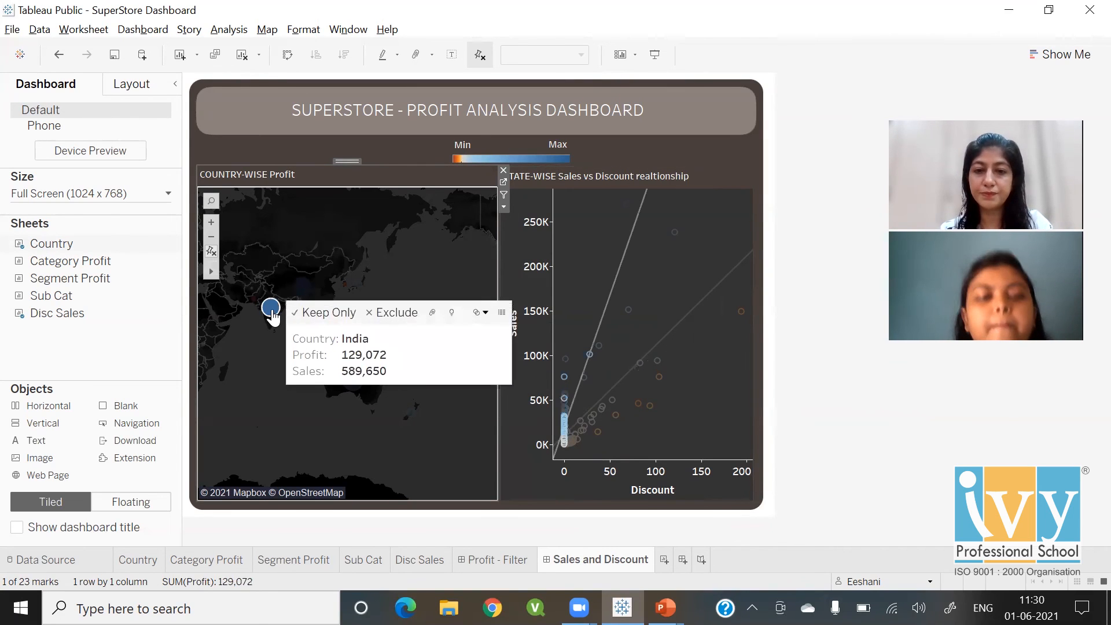
{"action": "mouse_move", "coordinate": [636, 223]}
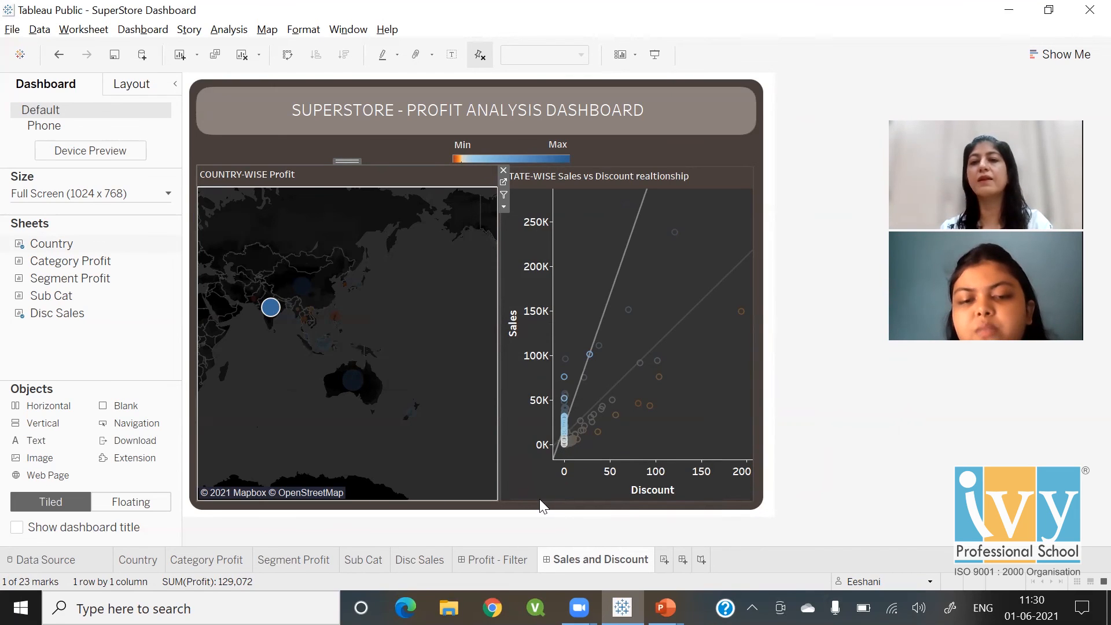
Clear the India selection and bring the country map back to a view of Asia and Australia
{"action": "double_click", "coordinate": [472, 407]}
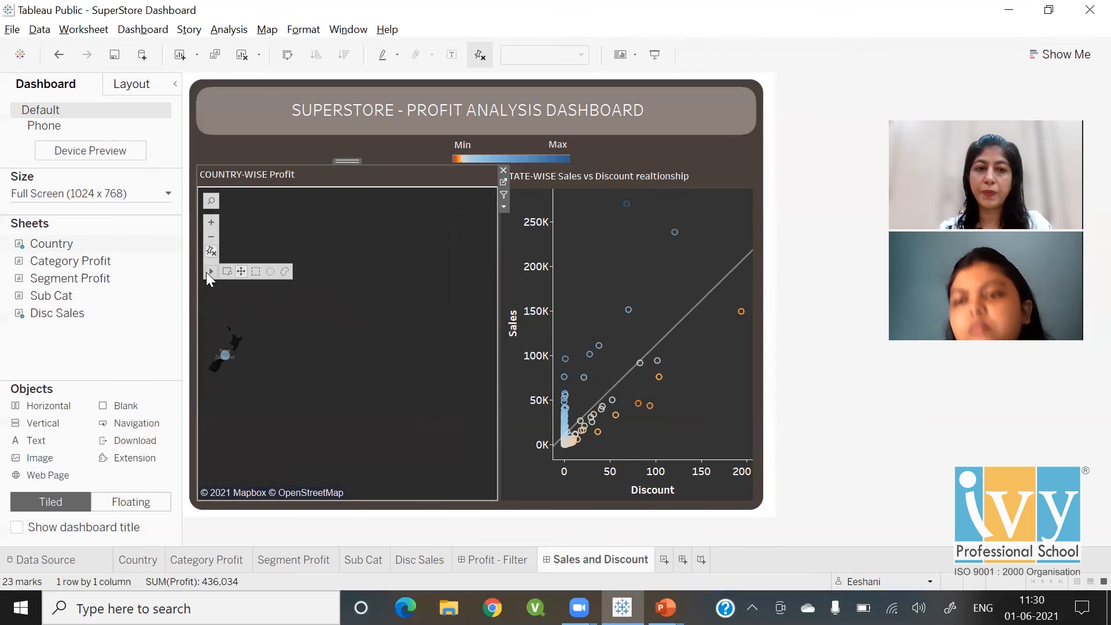
{"action": "left_click", "coordinate": [237, 273]}
{"action": "double_click", "coordinate": [265, 313]}
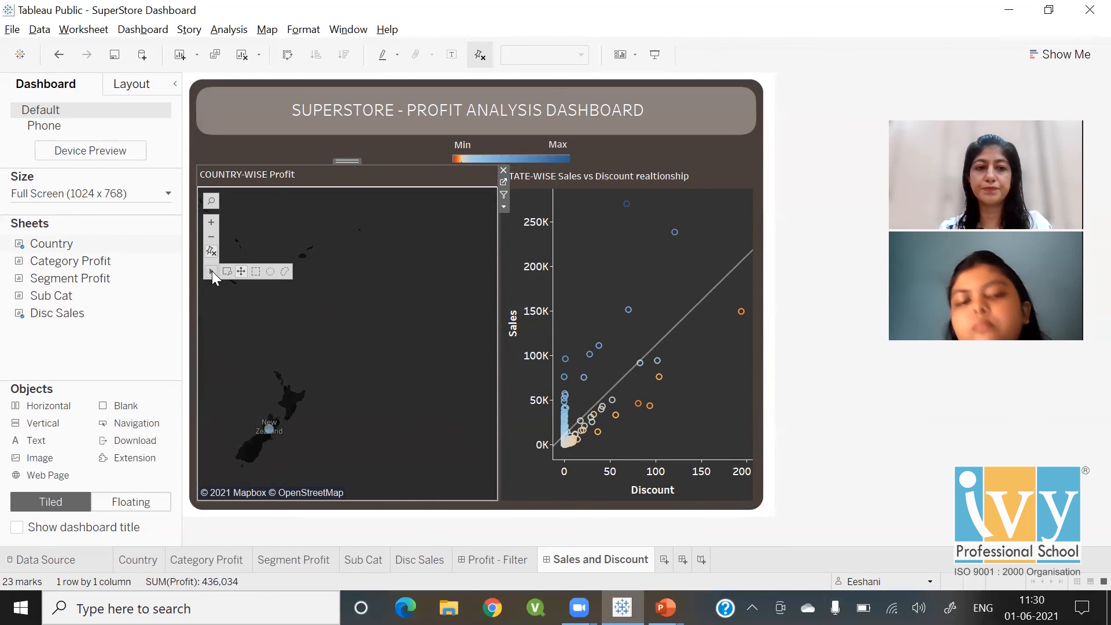
{"action": "left_click_drag", "start_coordinate": [258, 297], "coordinate": [460, 322]}
{"action": "left_click_drag", "start_coordinate": [340, 334], "coordinate": [521, 341]}
{"action": "left_click_drag", "start_coordinate": [290, 334], "coordinate": [493, 357]}
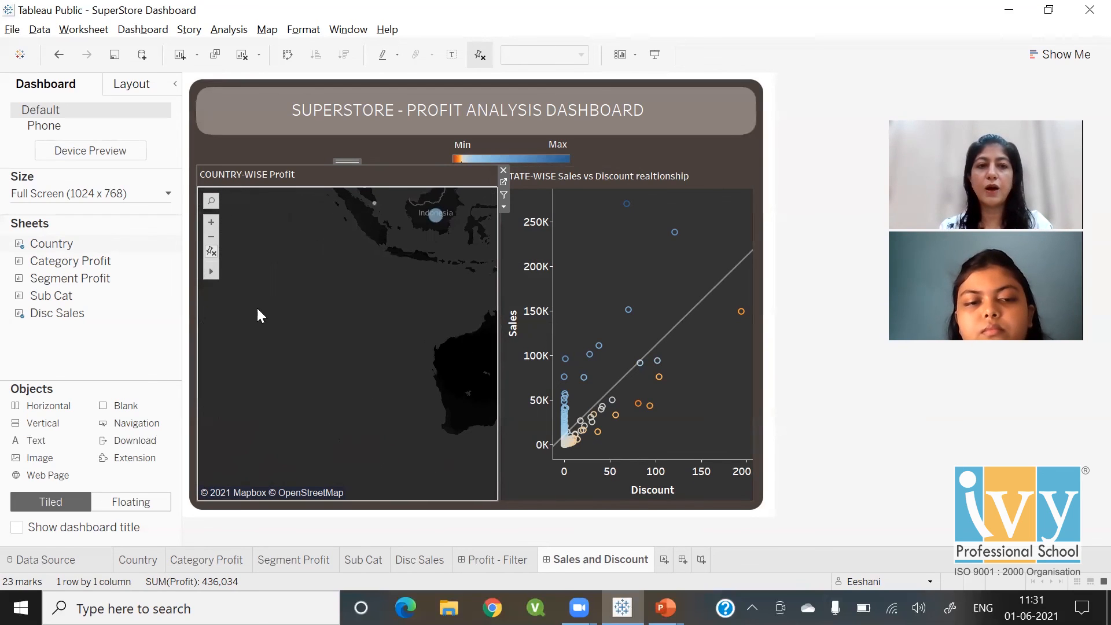
{"action": "left_click", "coordinate": [210, 240]}
{"action": "left_click_drag", "start_coordinate": [314, 277], "coordinate": [342, 366]}
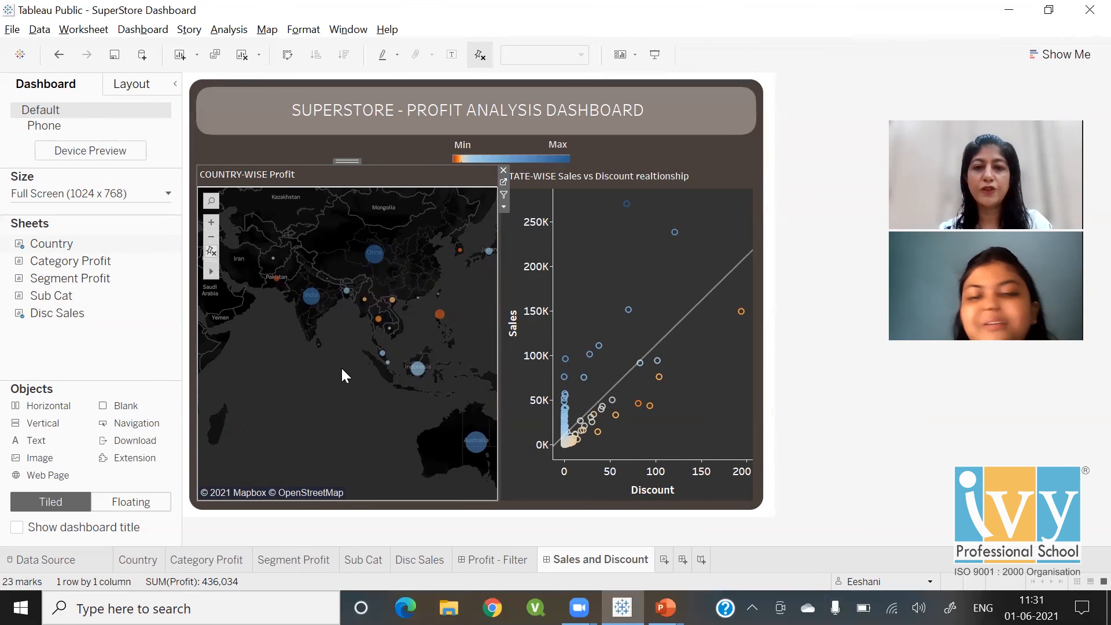
Open the Icons with Paramter Action workbook from Tableau Public and go to its Dashboard 1
{"action": "left_click", "coordinate": [14, 31]}
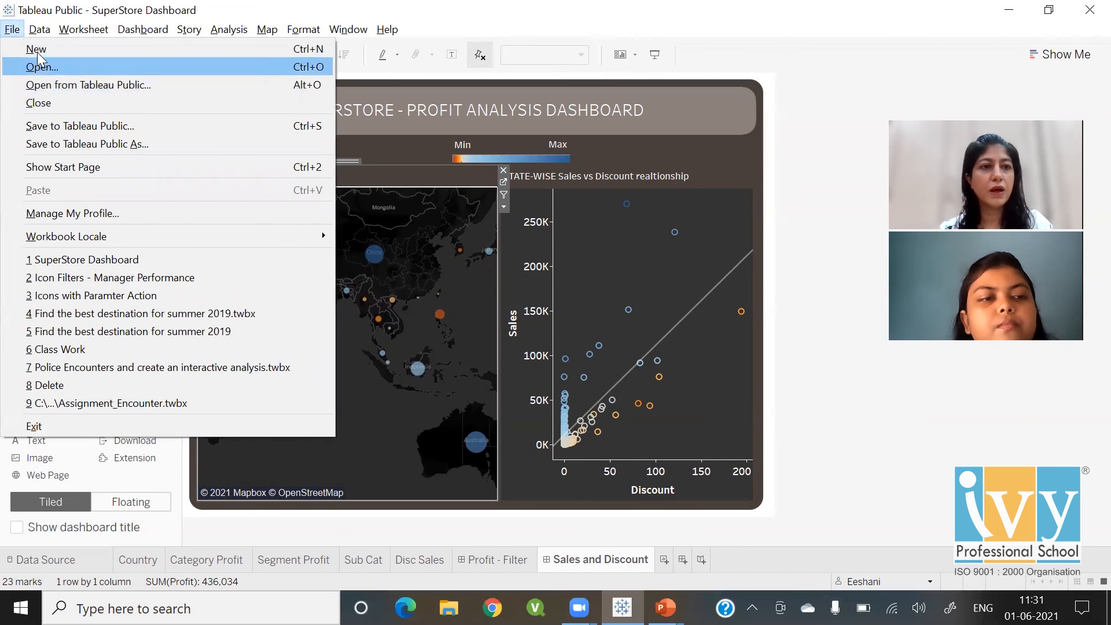
{"action": "left_click", "coordinate": [41, 83]}
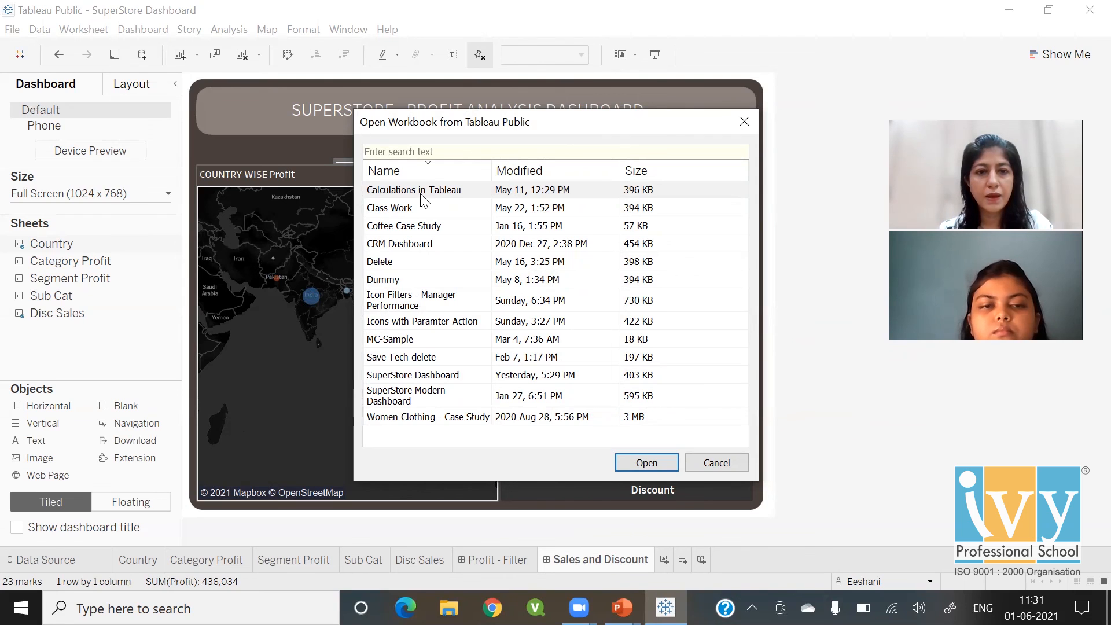
{"action": "left_click", "coordinate": [404, 302]}
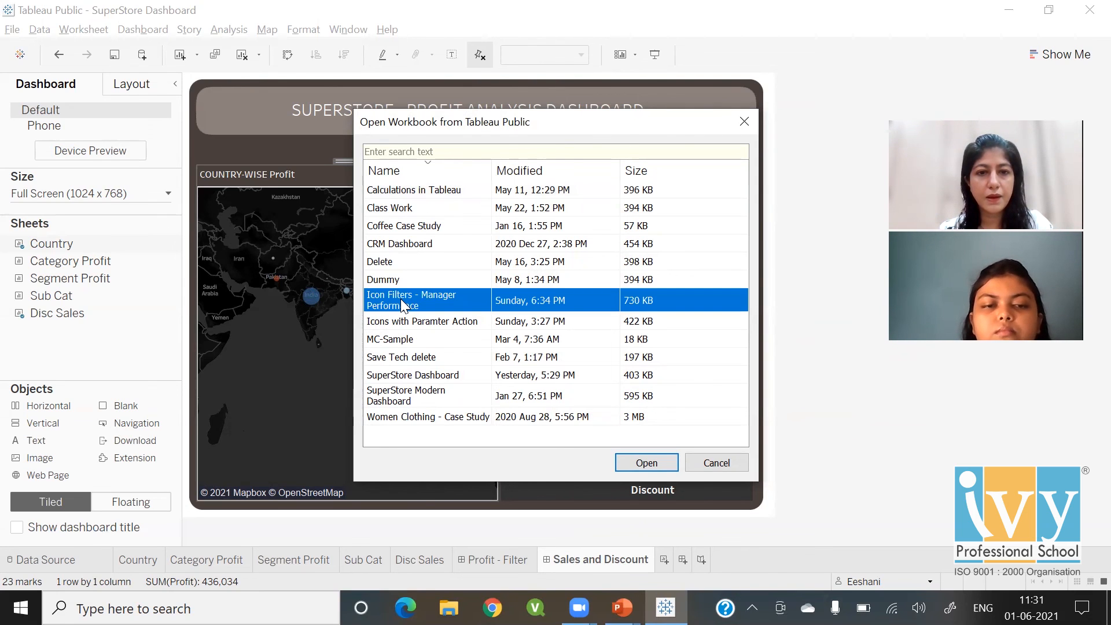
{"action": "left_click", "coordinate": [405, 321]}
{"action": "left_click", "coordinate": [644, 463]}
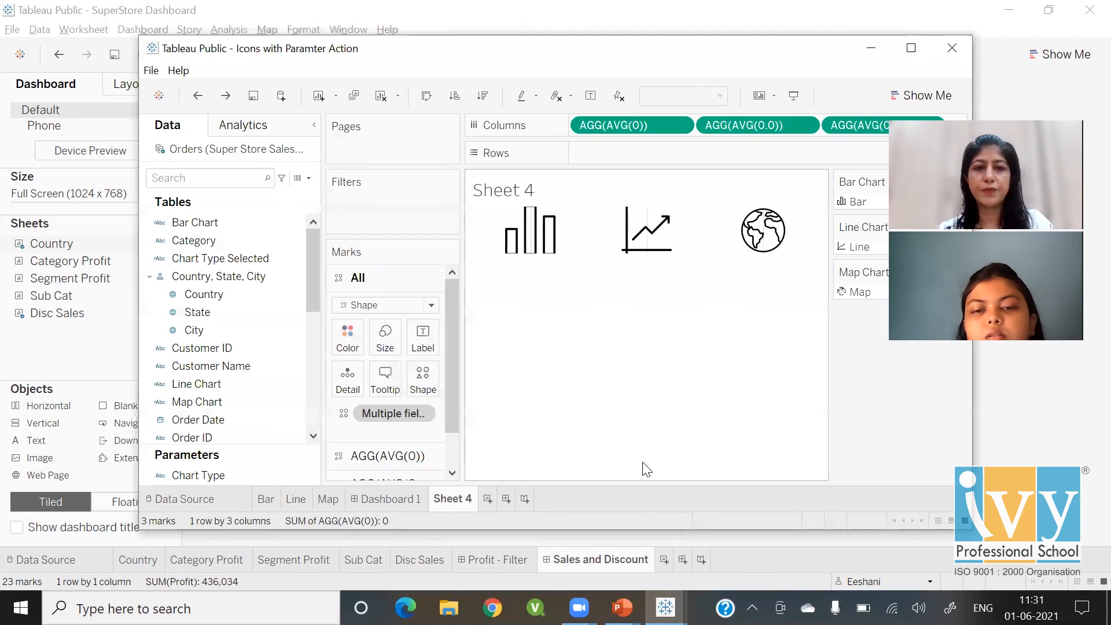
{"action": "left_click", "coordinate": [386, 498]}
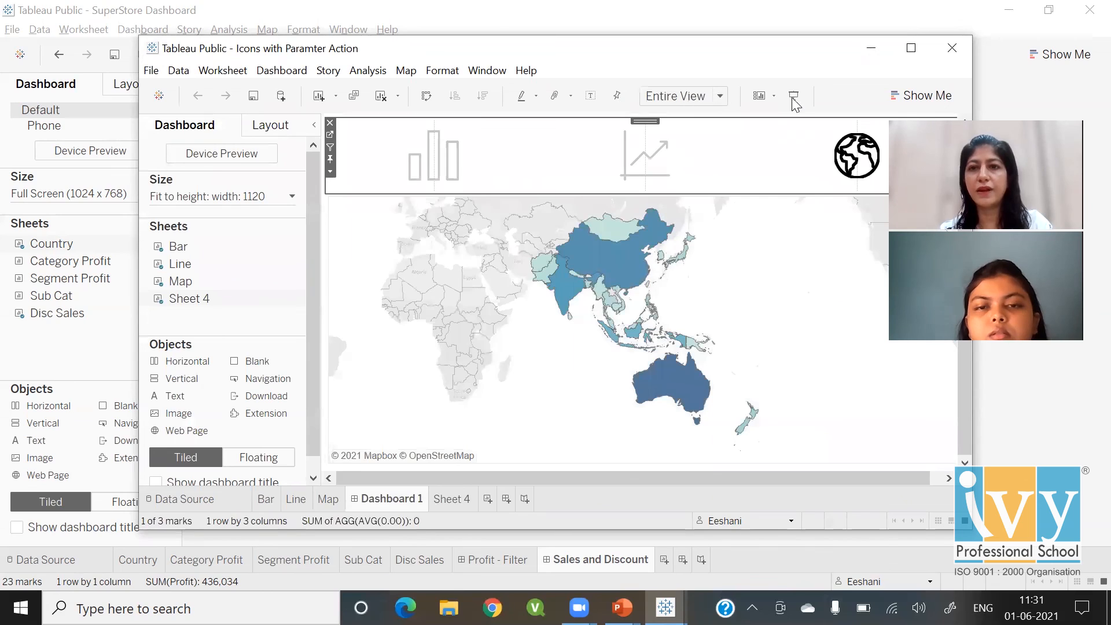
Present Dashboard 1 full screen and switch its view to the bar chart, the line chart and the map in turn
{"action": "left_click", "coordinate": [793, 96]}
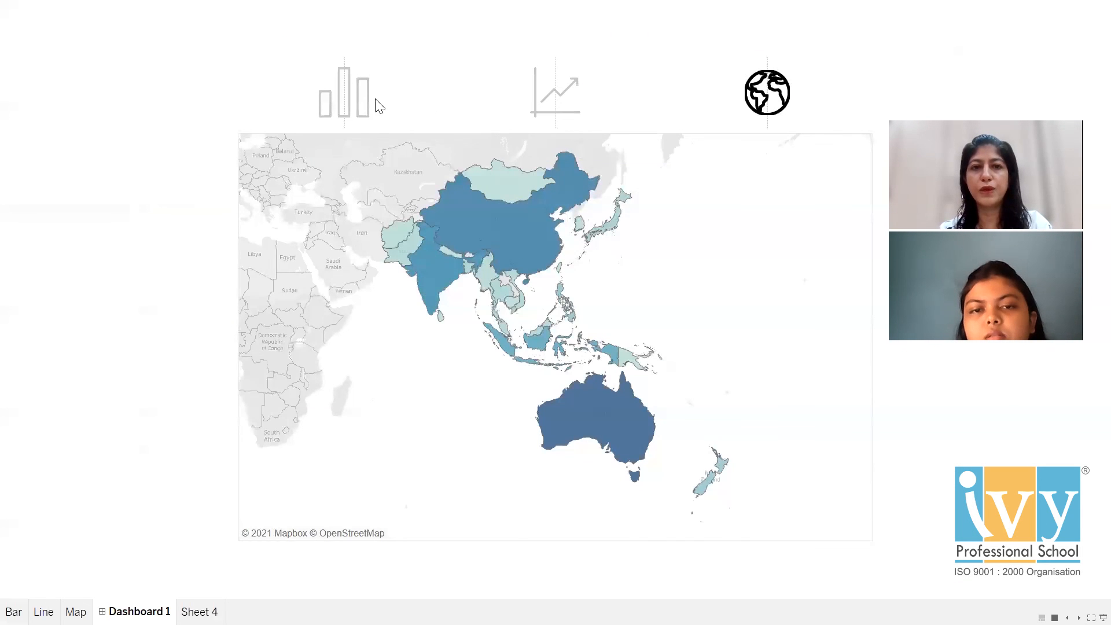
{"action": "left_click", "coordinate": [360, 109]}
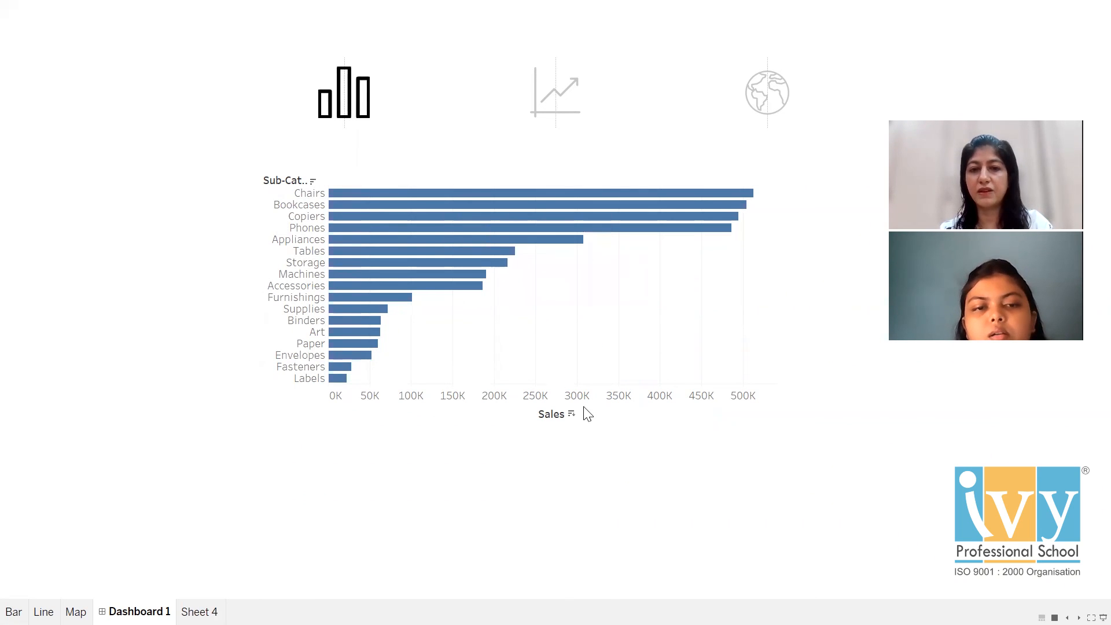
{"action": "left_click", "coordinate": [567, 100]}
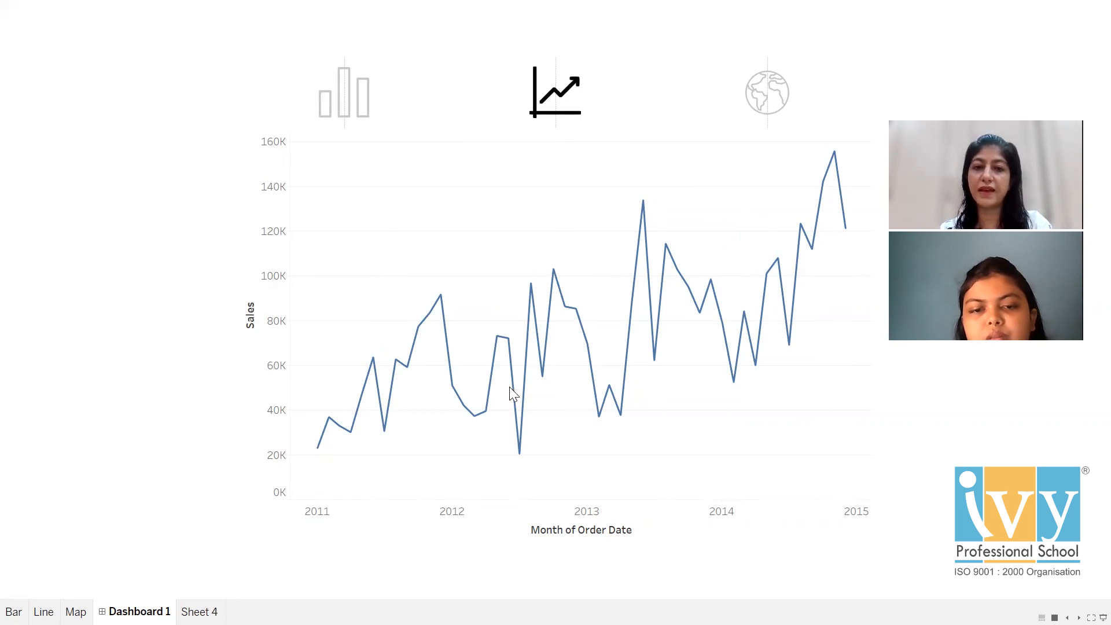
{"action": "left_click", "coordinate": [768, 96]}
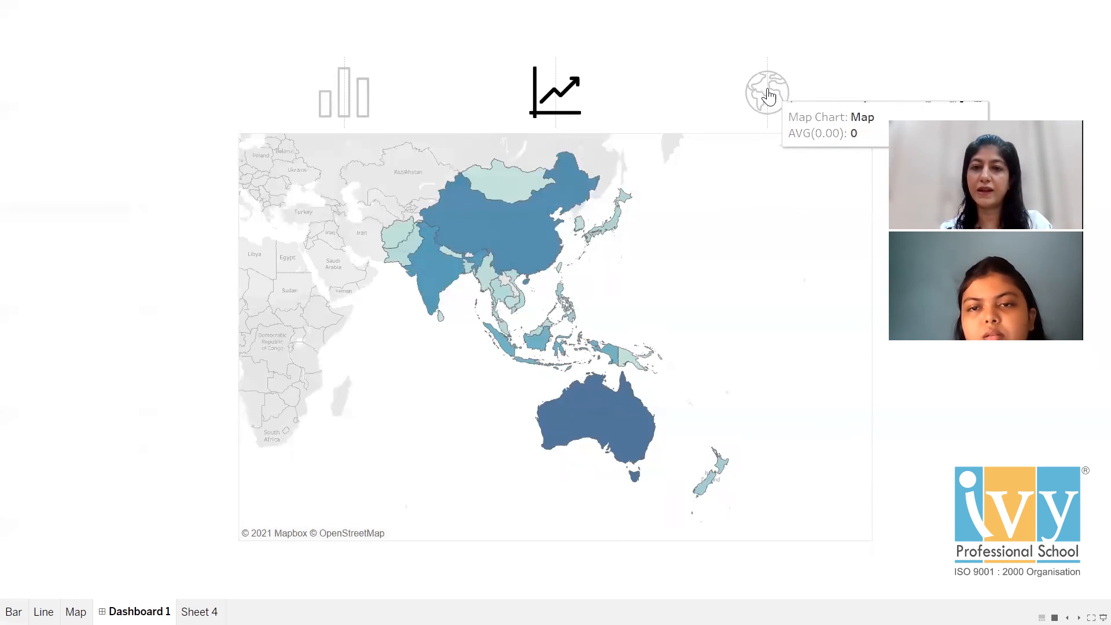